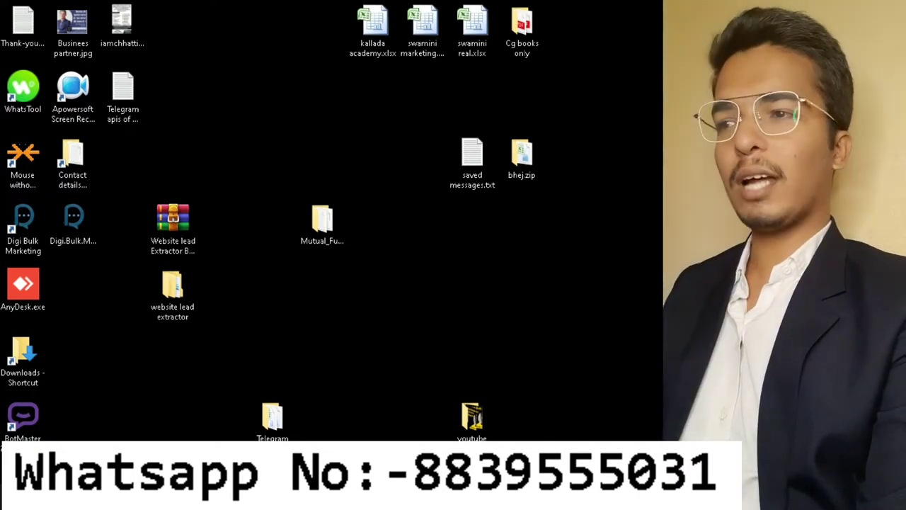
right_click(555, 262)
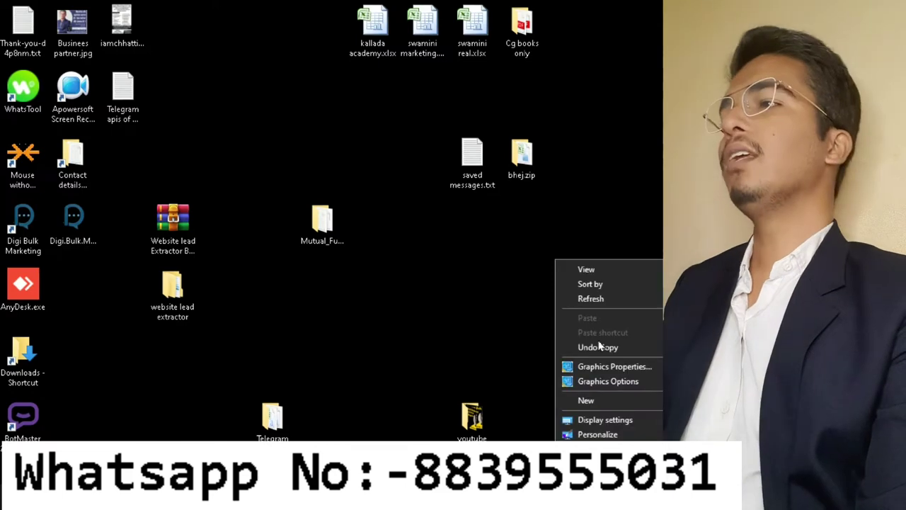
left_click(607, 298)
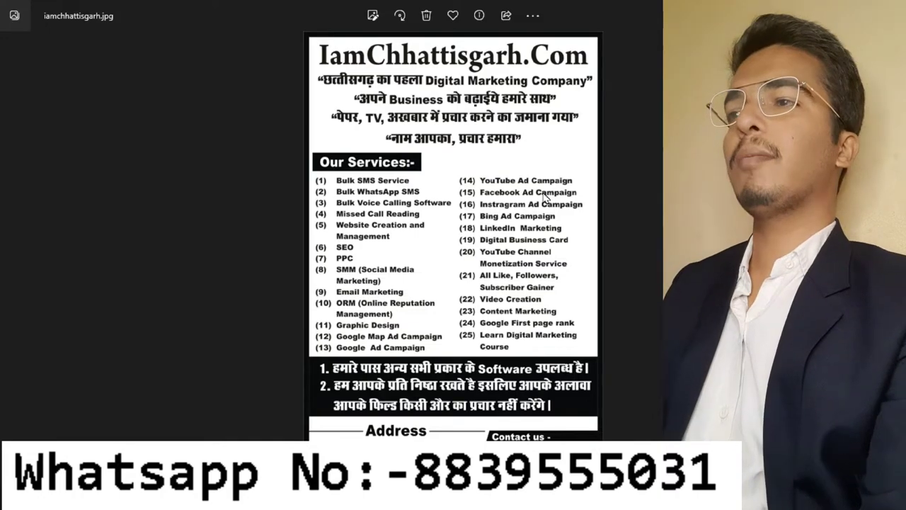
Read the services list in the iamchhattisgarh.jpg flyer from top to bottom, including the notes below it, and close the image.
scroll(545, 198, "up", 2)
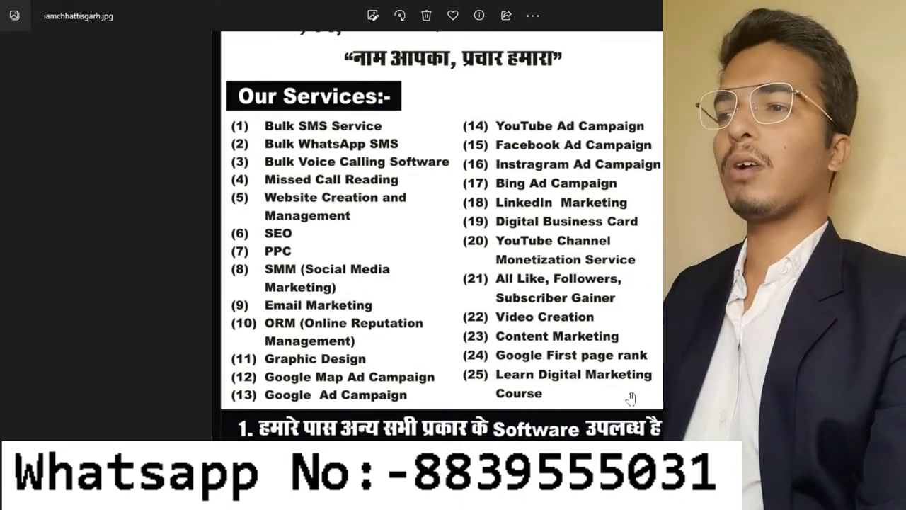
left_click_drag(631, 398, 617, 248)
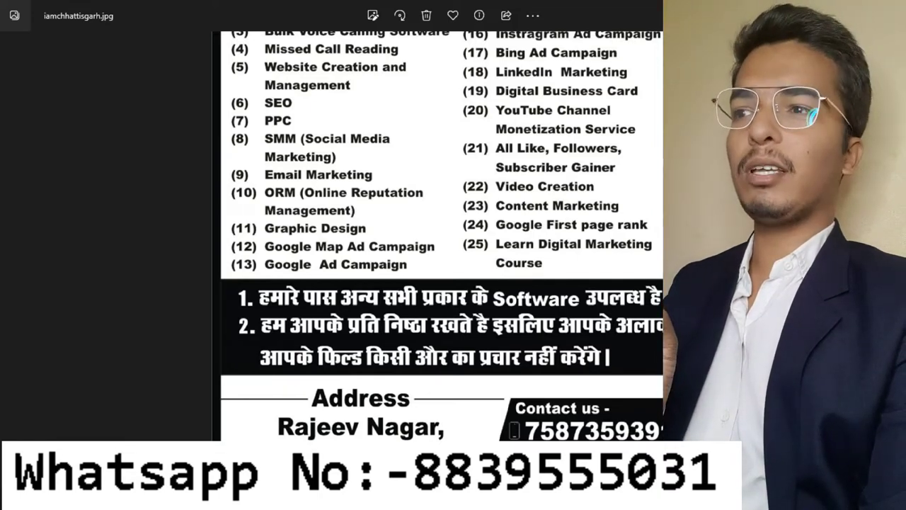
key("alt+F4")
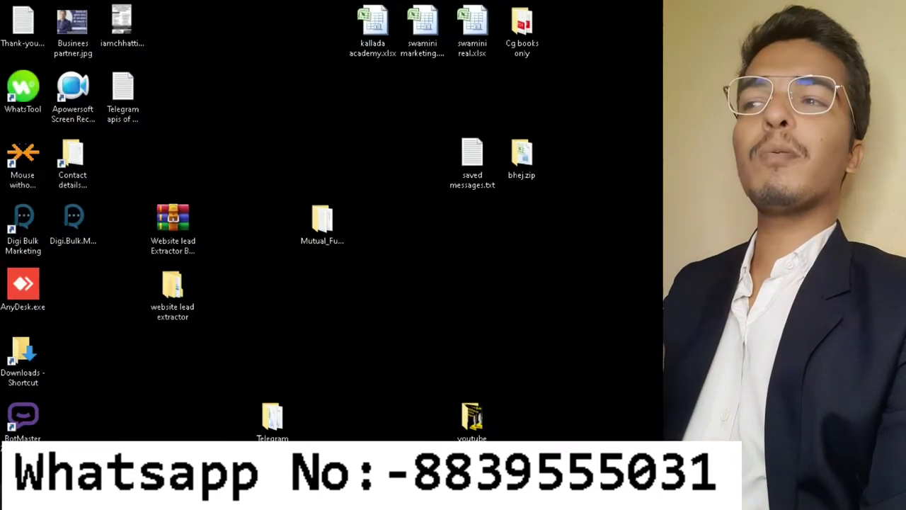
right_click(505, 246)
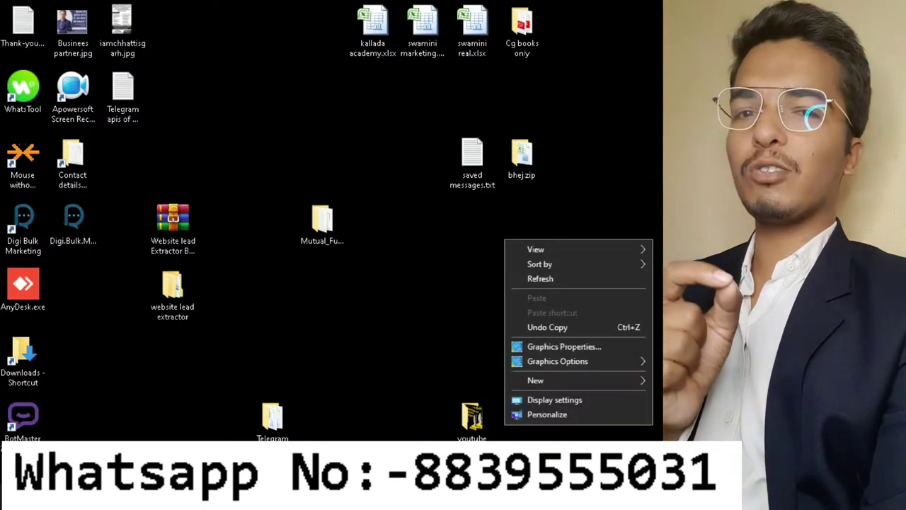
left_click(612, 287)
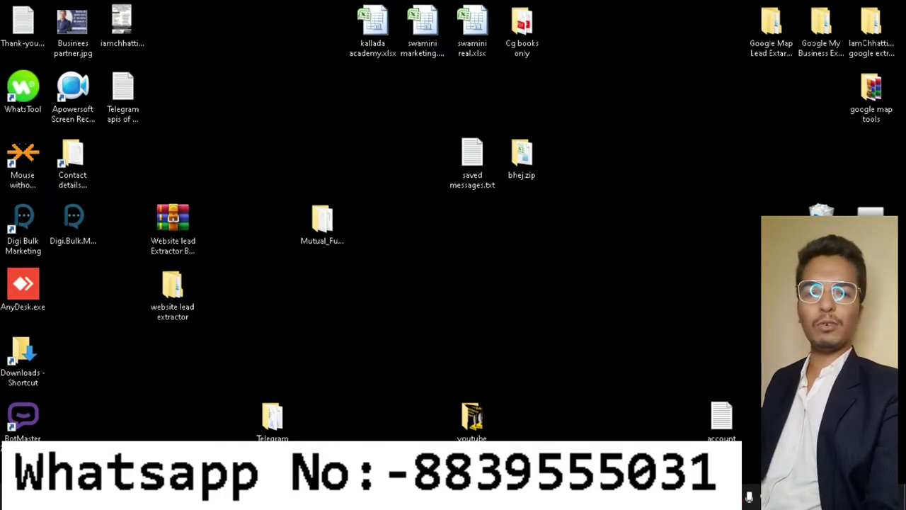
left_click(527, 354)
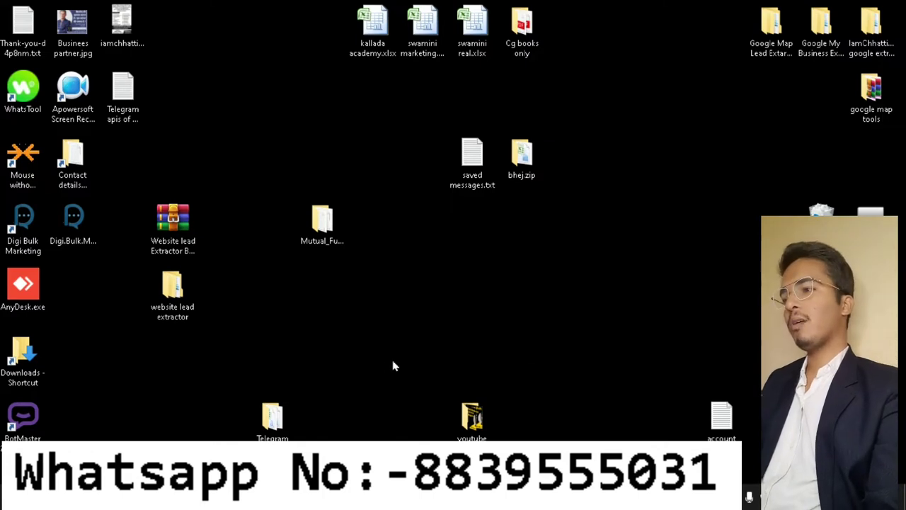
Move the Website lead Extractor archive one row up on the desktop, farther above the website lead extractor folder.
left_click_drag(170, 227, 174, 177)
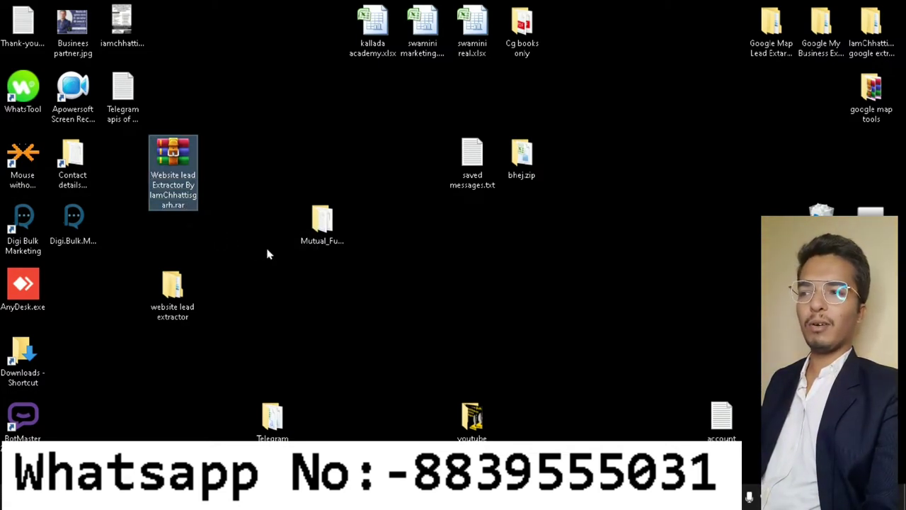
left_click(320, 295)
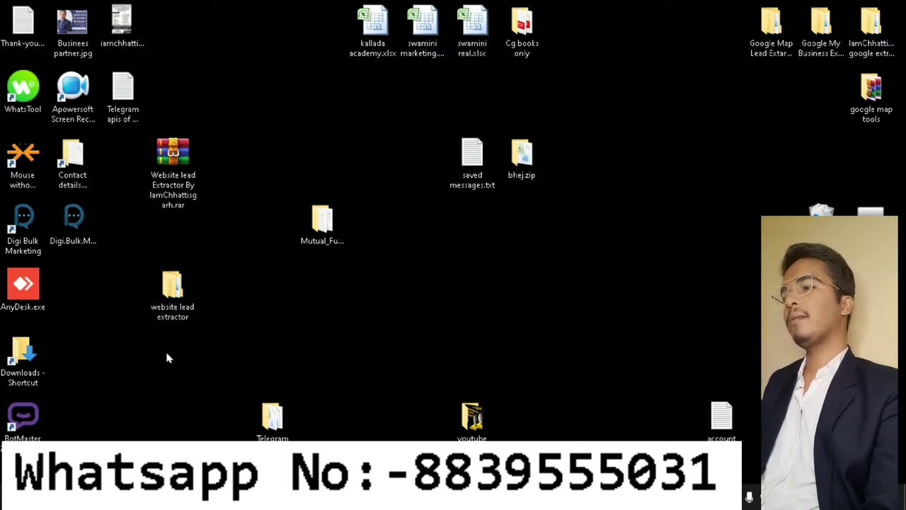
Launch IamChhattisgarh.exe from the Top Lead Extractor by IamChhattisgarh folder inside the website lead extractor folder.
double_click(177, 289)
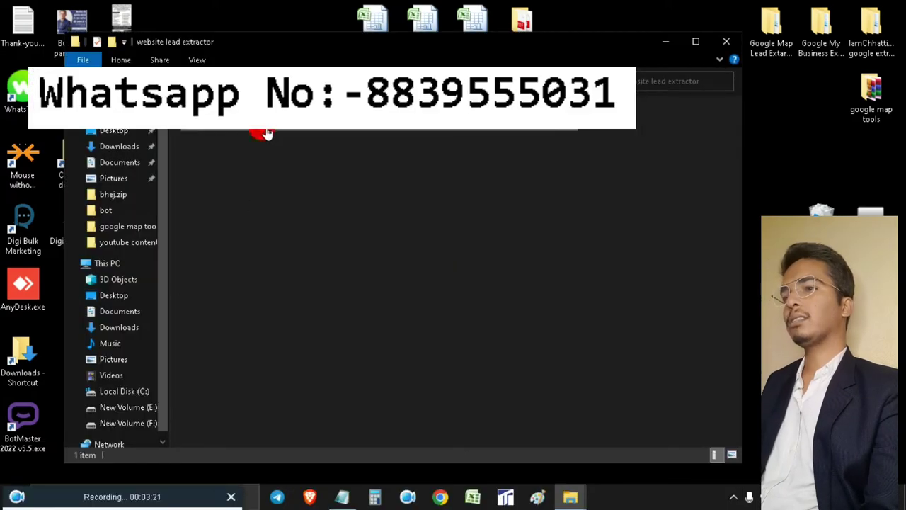
double_click(264, 136)
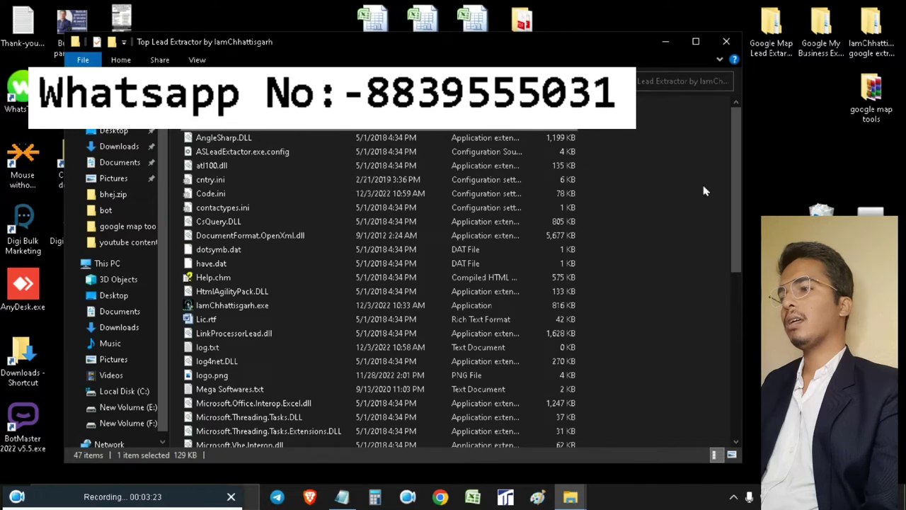
left_click(736, 209)
left_click_drag(736, 209, 735, 270)
double_click(251, 176)
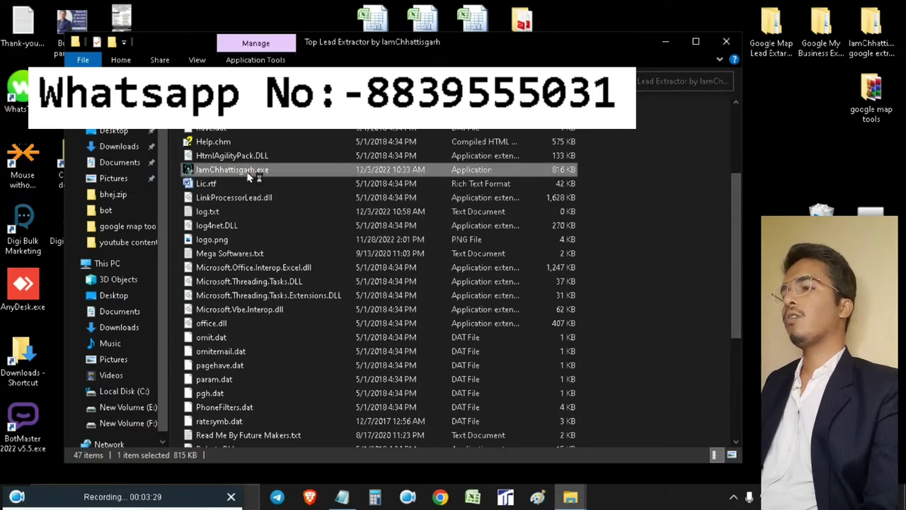
left_click(407, 341)
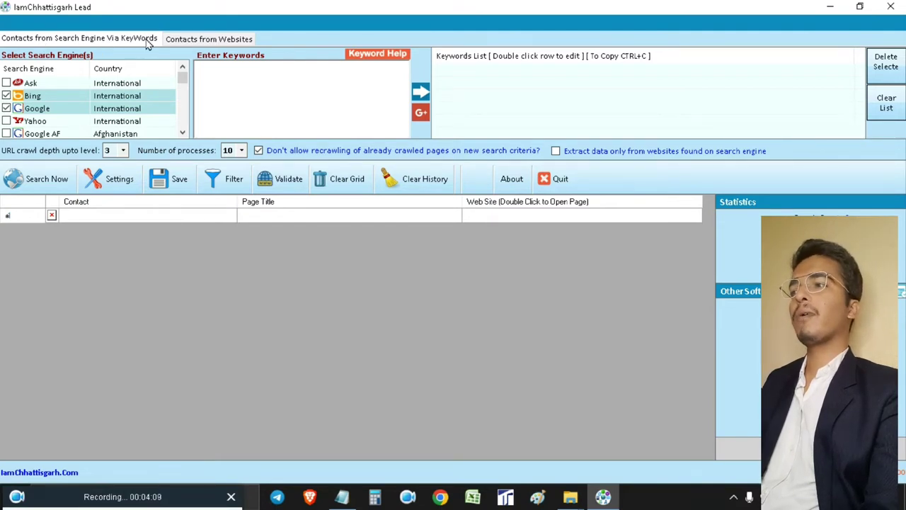
Compare the keyword-based search engine extraction view with the view for extracting contacts from websites.
left_click(187, 42)
left_click(132, 41)
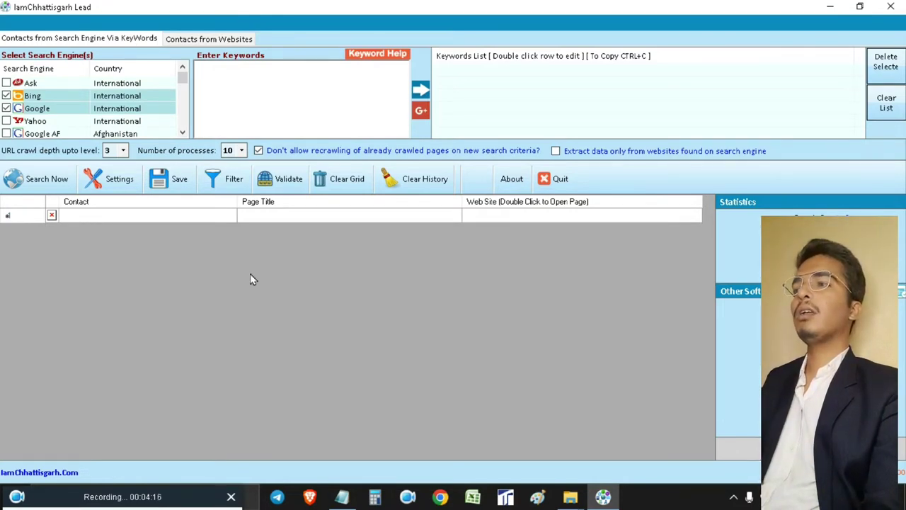
left_click(222, 41)
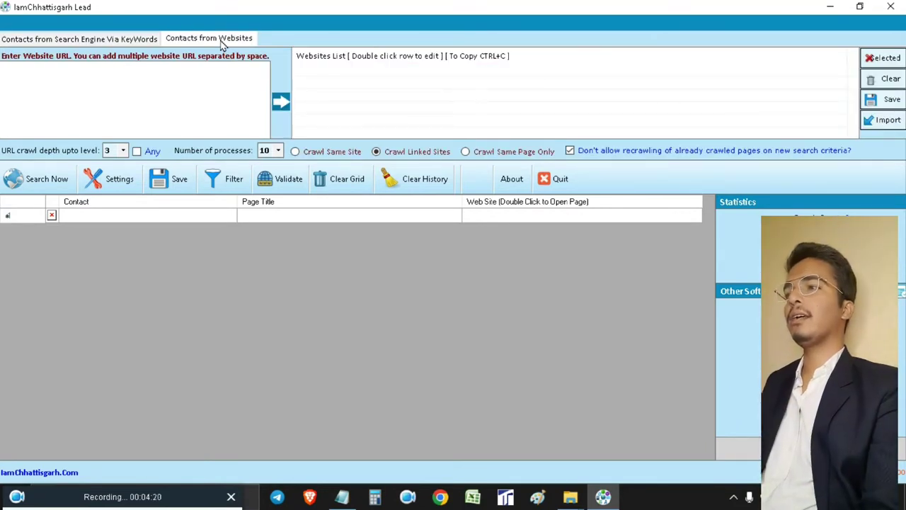
left_click(134, 39)
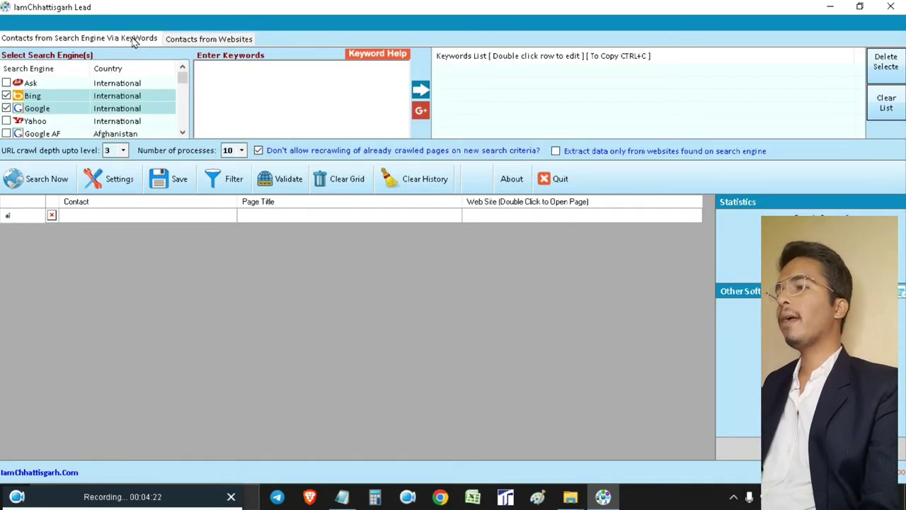
Deselect the international Bing and Google search engines and select Google IN for India instead.
left_click(7, 96)
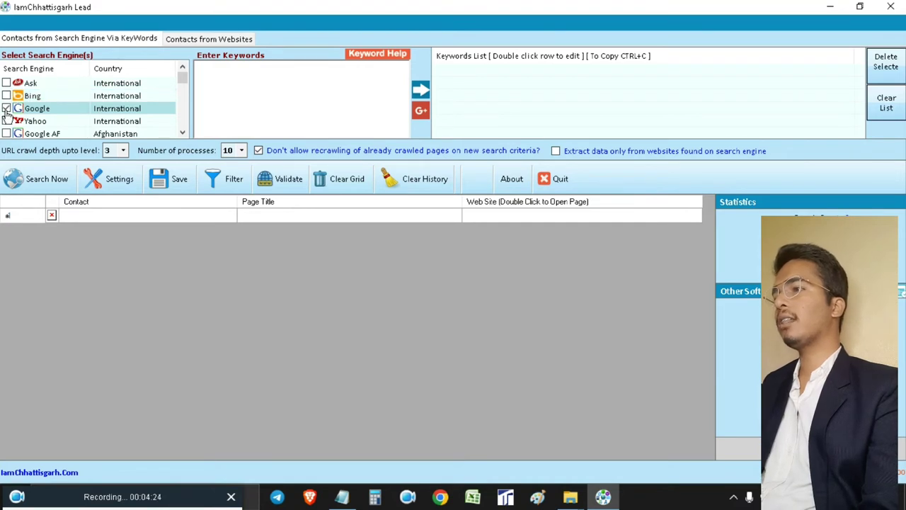
left_click(6, 109)
mouse_move(180, 77)
left_mouse_down()
mouse_move(184, 127)
mouse_move(181, 93)
left_mouse_up()
left_click(183, 68)
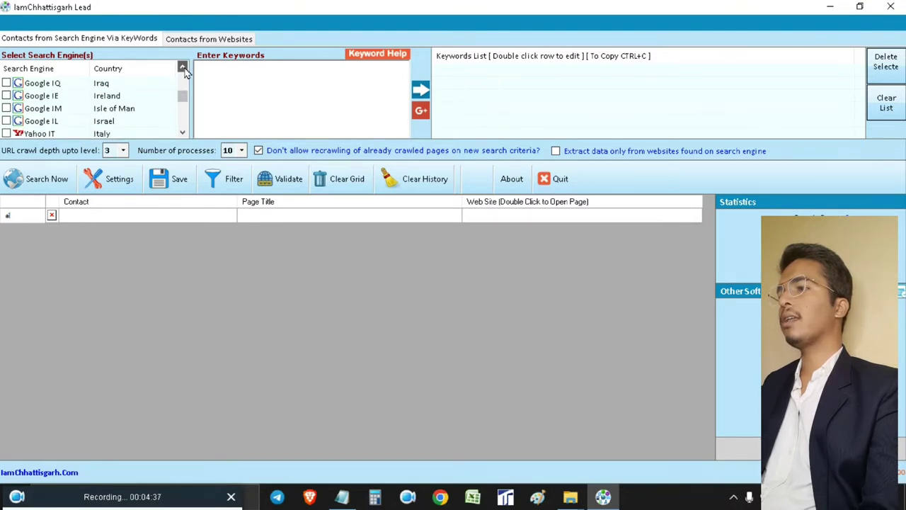
left_click(184, 68)
left_click(183, 68)
left_click(6, 83)
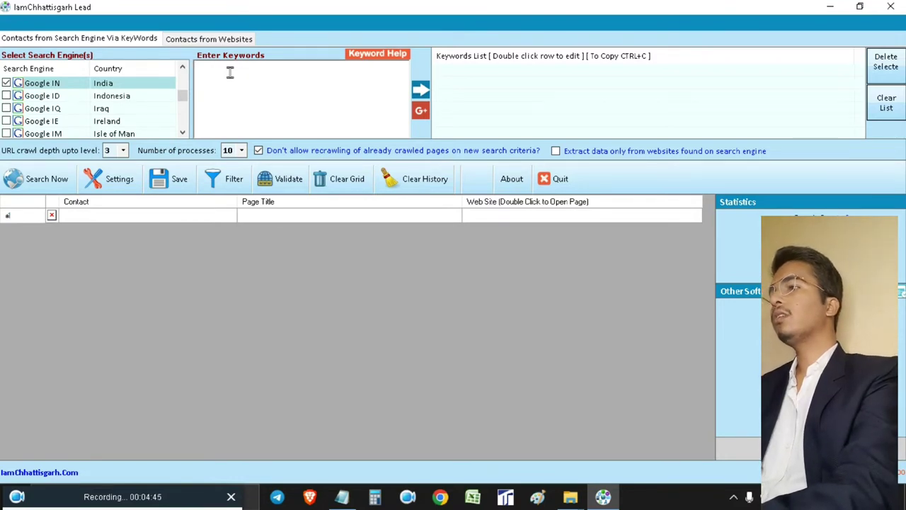
Add "Doctors in Delhi" to the keywords list.
type("Doctors in Delhi")
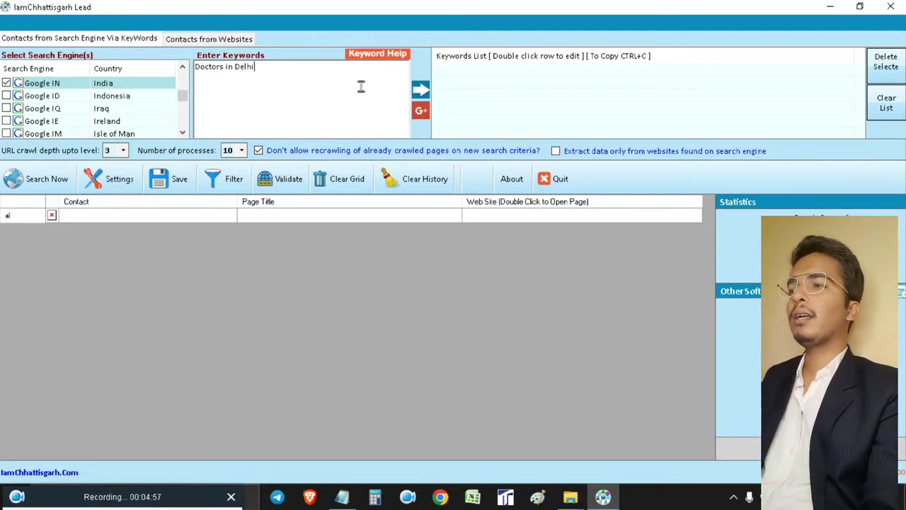
left_click(420, 90)
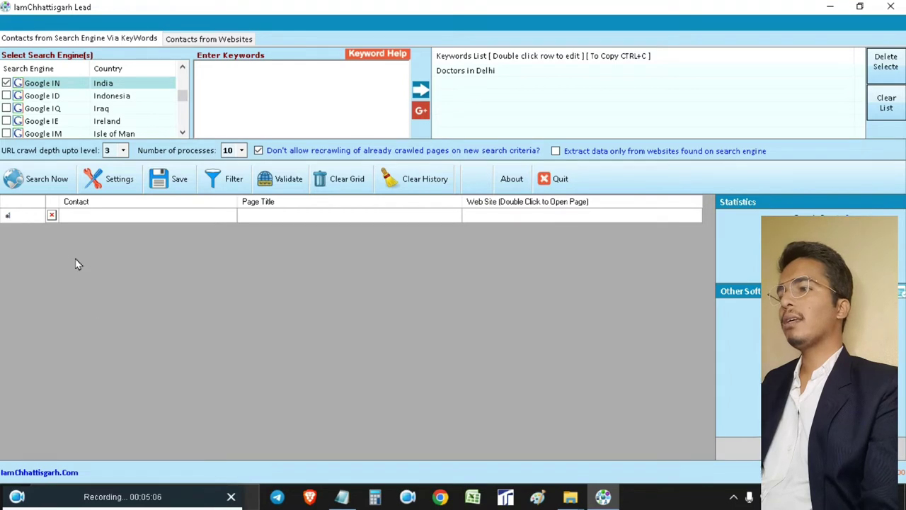
Load the area codes for India in the phone filtering settings.
left_click(119, 181)
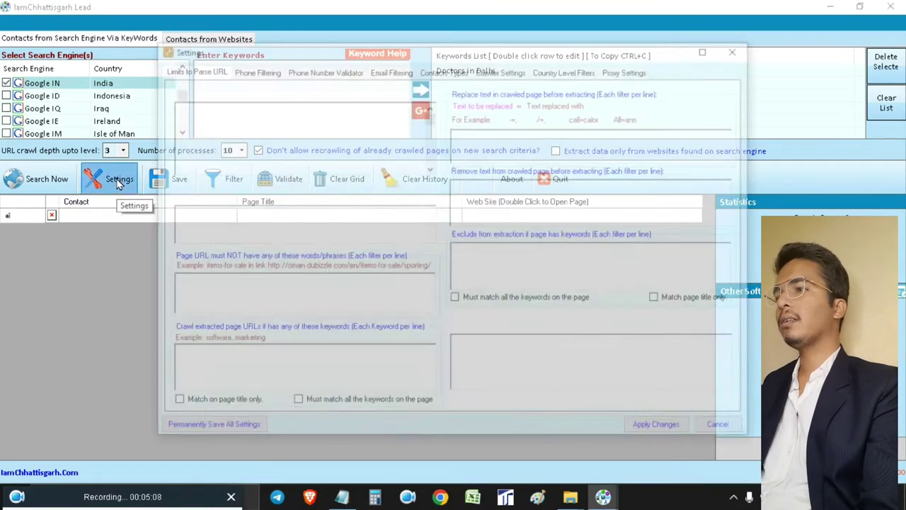
left_click(255, 69)
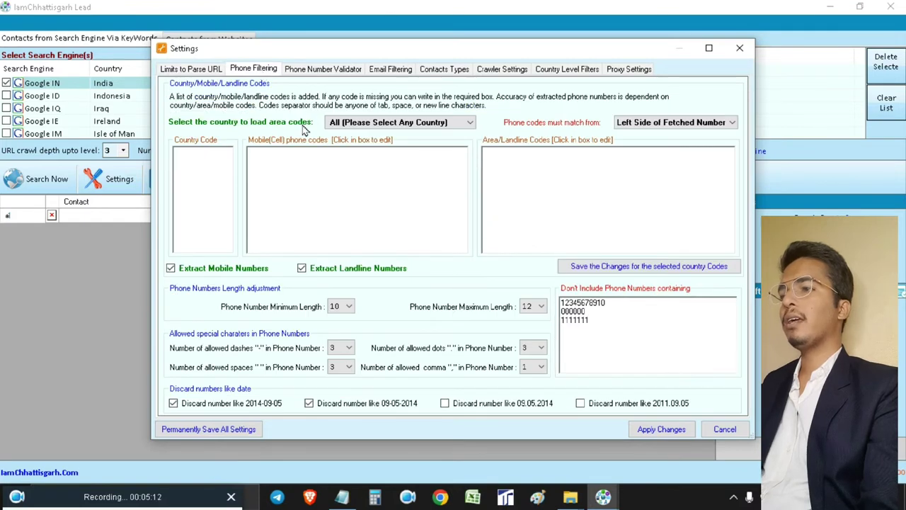
left_click(375, 126)
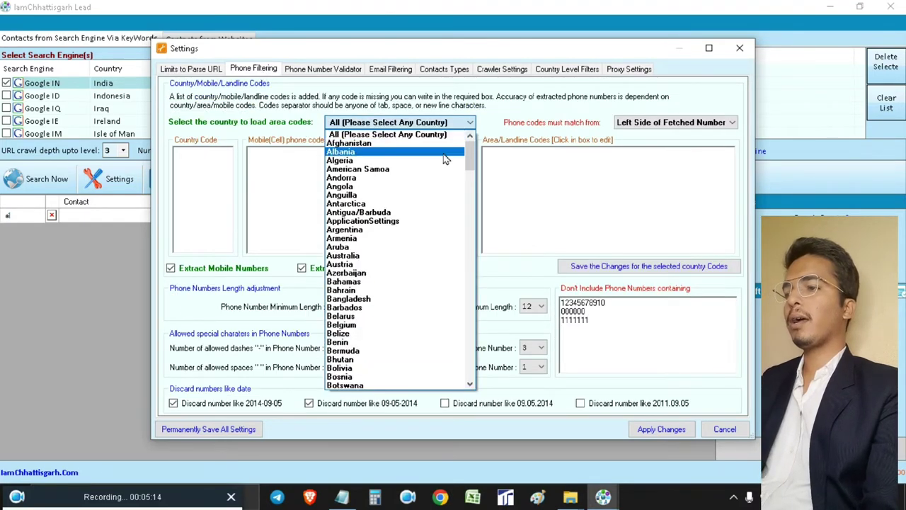
key("i")
key("n")
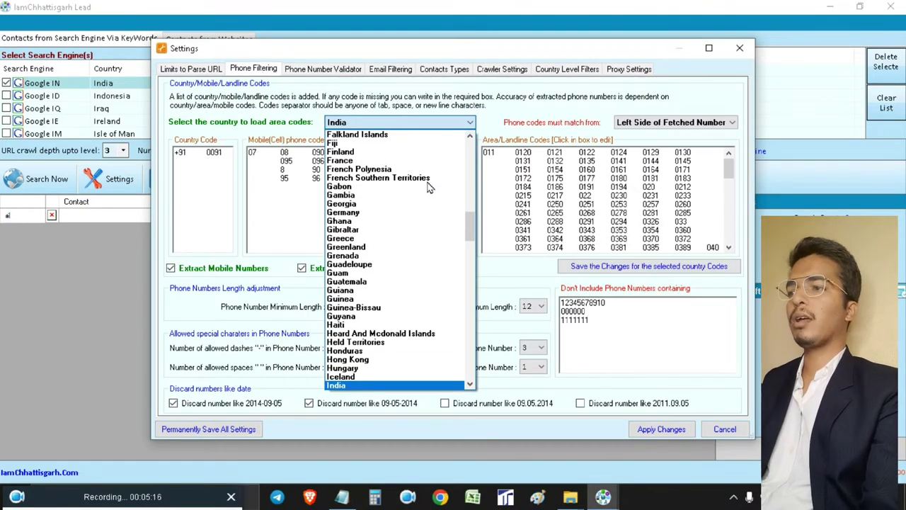
key("Return")
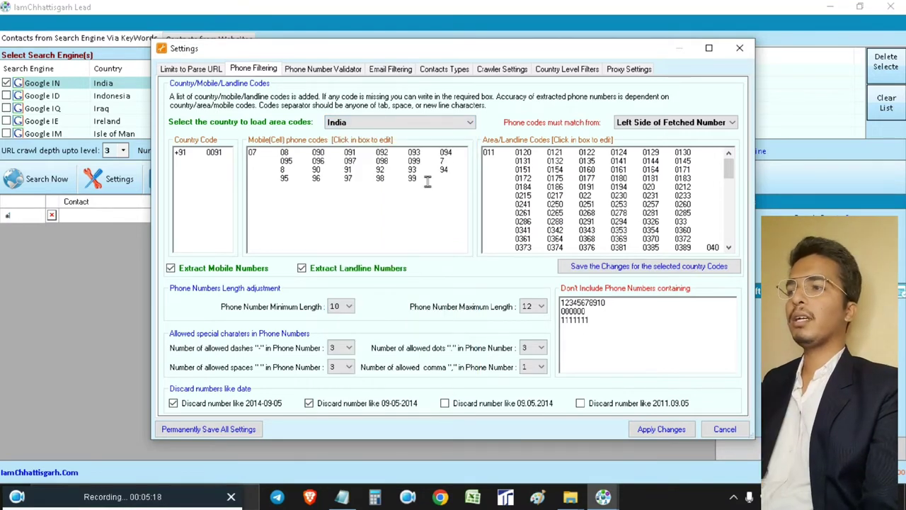
Disable auto-save in the contact type settings, including saving fetched data and the processed and unprocessed page links.
left_click(346, 71)
left_click(389, 69)
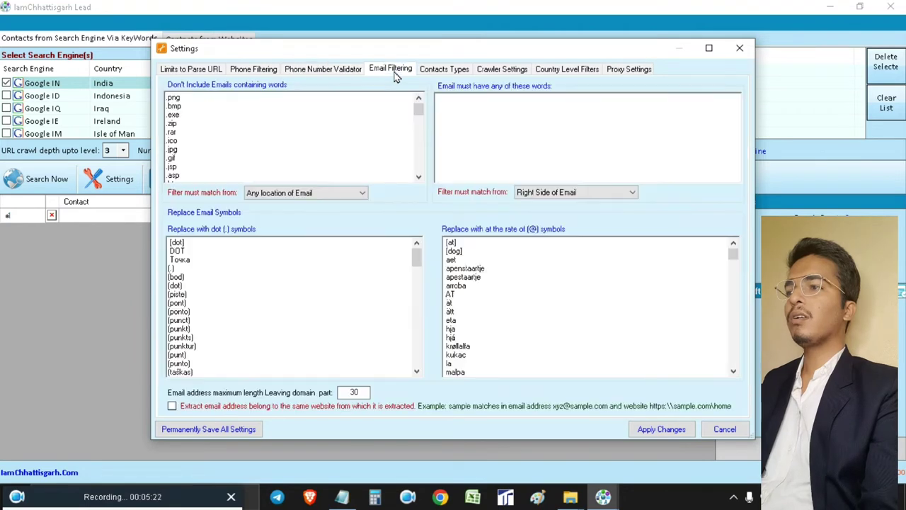
left_click(456, 74)
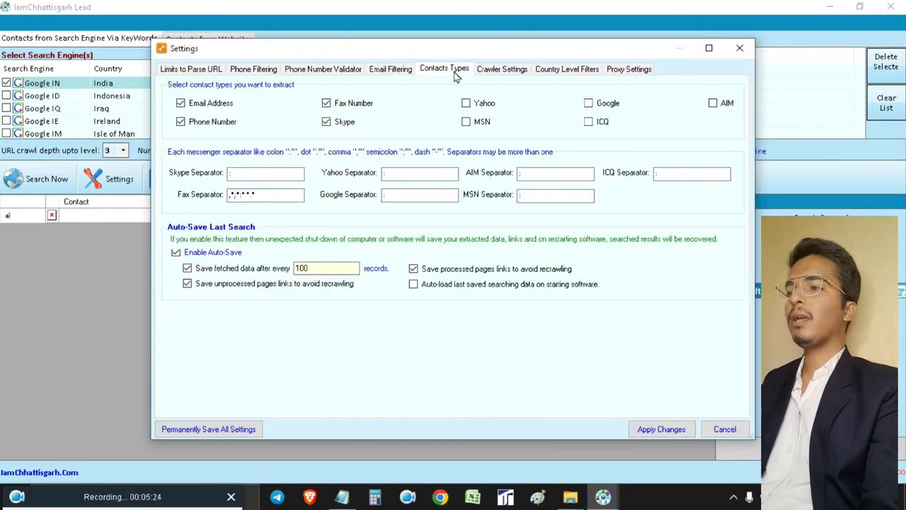
left_click(187, 267)
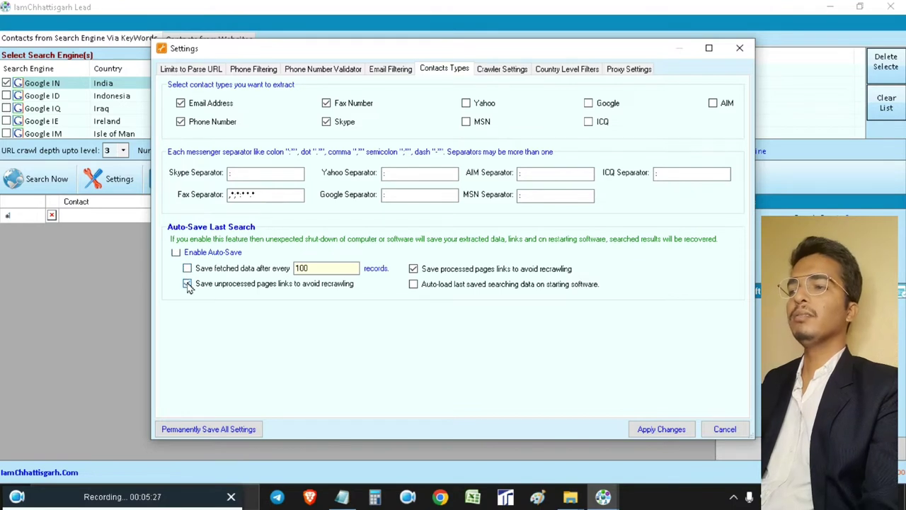
left_click(188, 284)
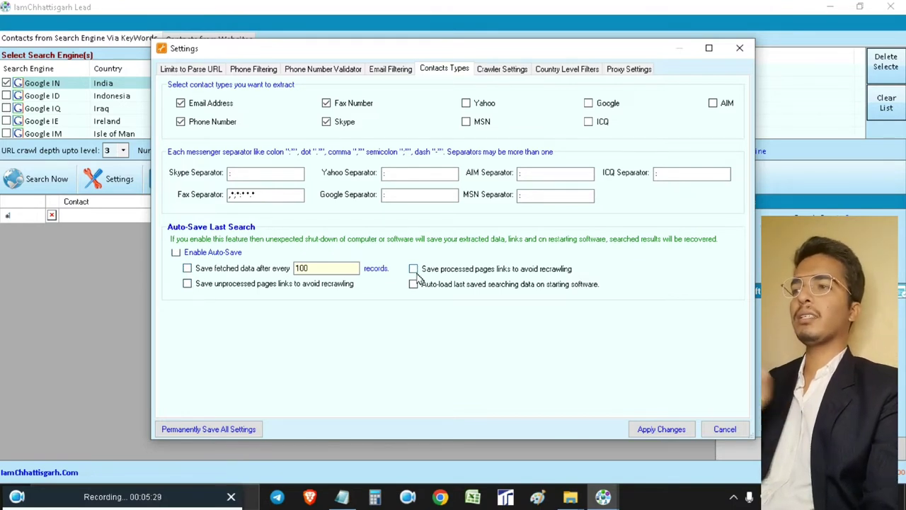
Exclude Fax Number and Skype from the contact types to extract.
left_click(488, 71)
left_click(429, 69)
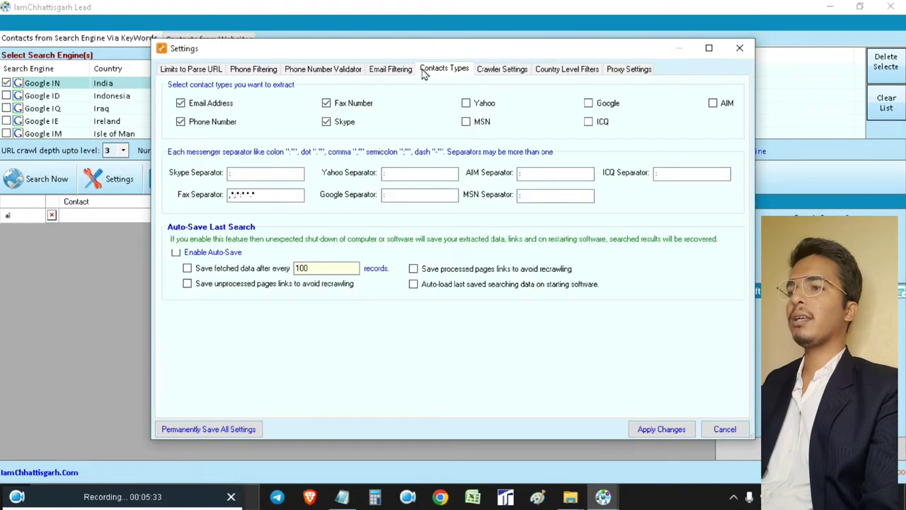
left_click(345, 105)
left_click(344, 122)
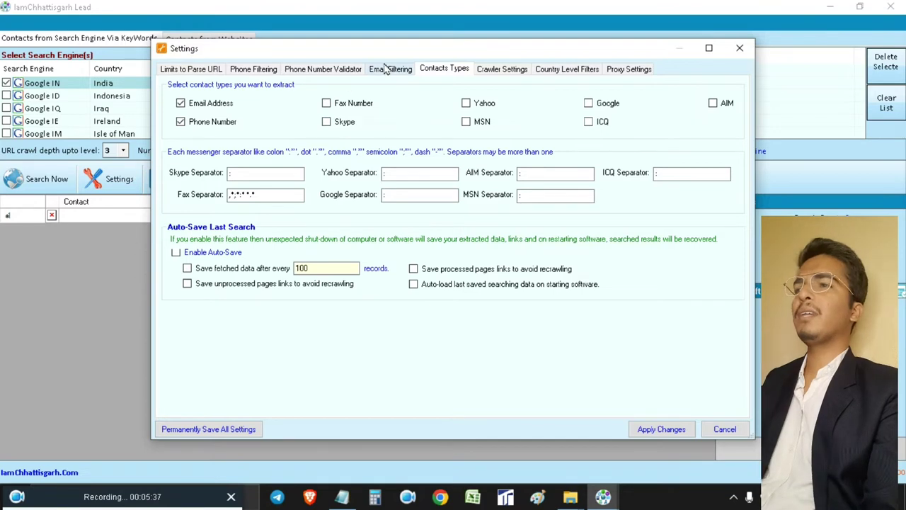
Check the crawler settings, select India (.in) in the country-level filters, and apply the settings changes.
left_click(516, 72)
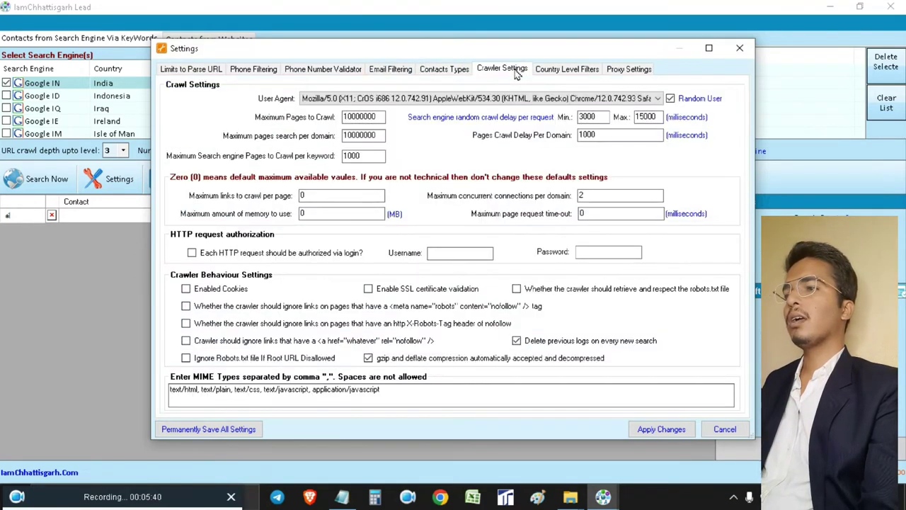
left_click(555, 71)
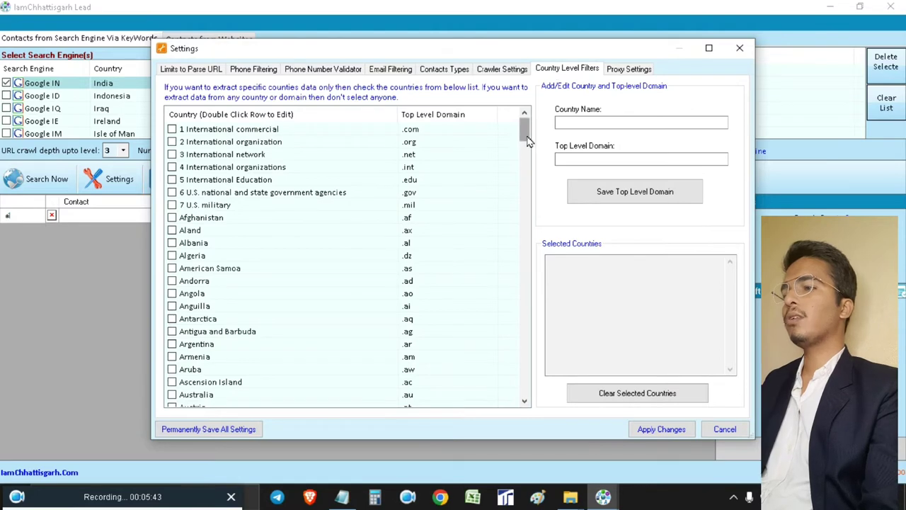
left_click_drag(527, 138, 530, 243)
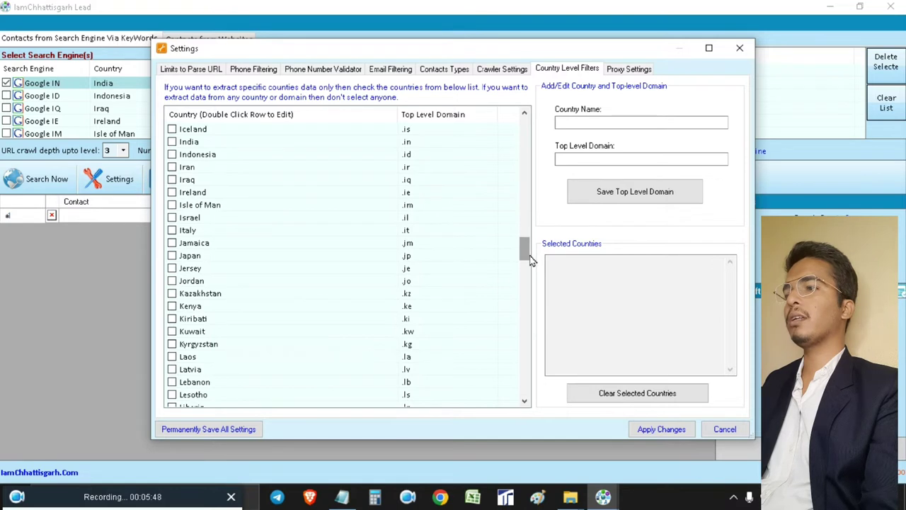
left_click(172, 142)
left_click(627, 70)
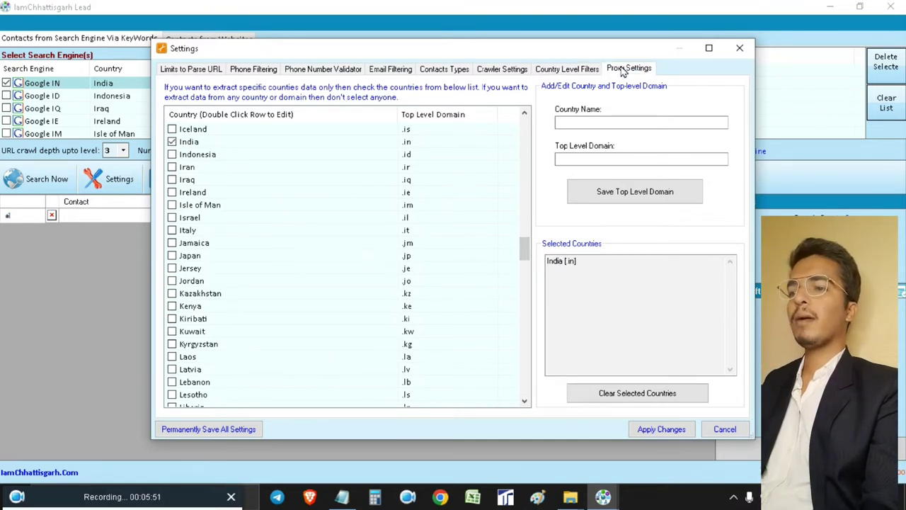
left_click(659, 430)
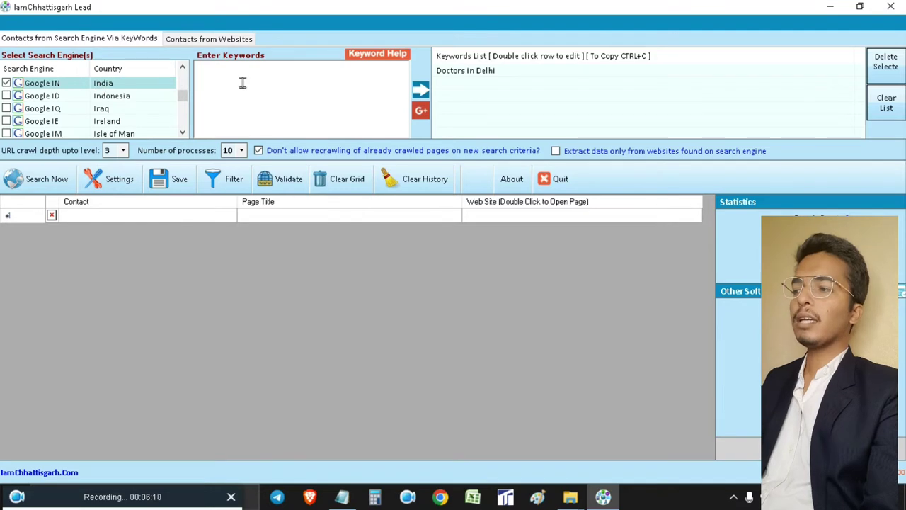
Start the contact search for the "Doctors in Delhi" keyword on Google India.
left_click(35, 178)
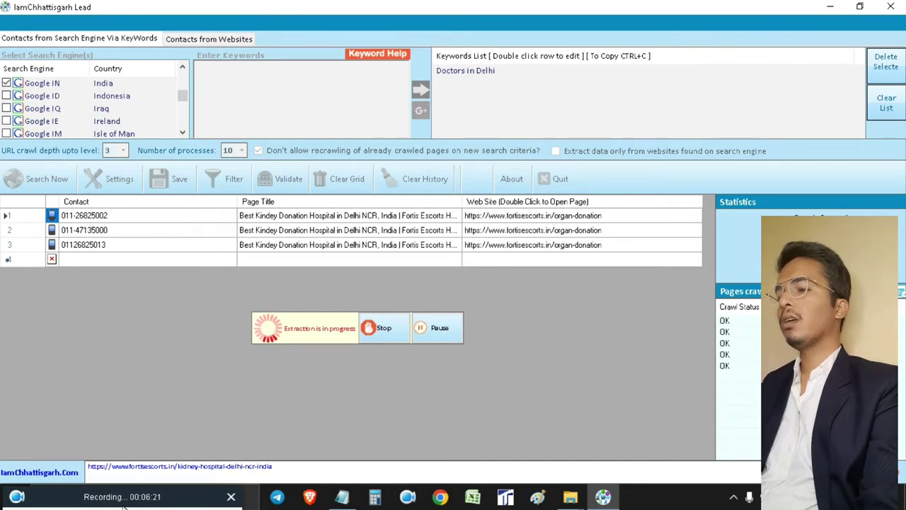
Switch to the browser, disable page dimming on iamchhattisgarh.com, look through the home page's product banners, and close the browser.
left_click_drag(120, 497, 419, 497)
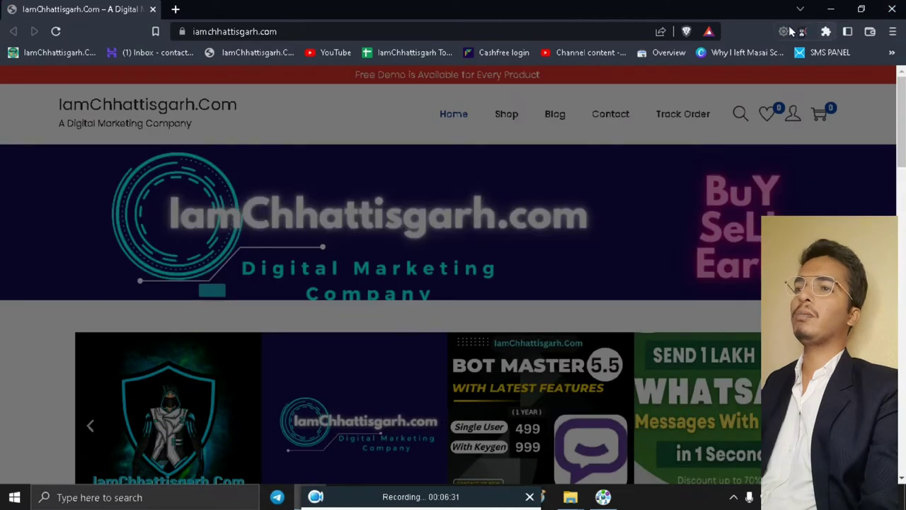
left_click(781, 34)
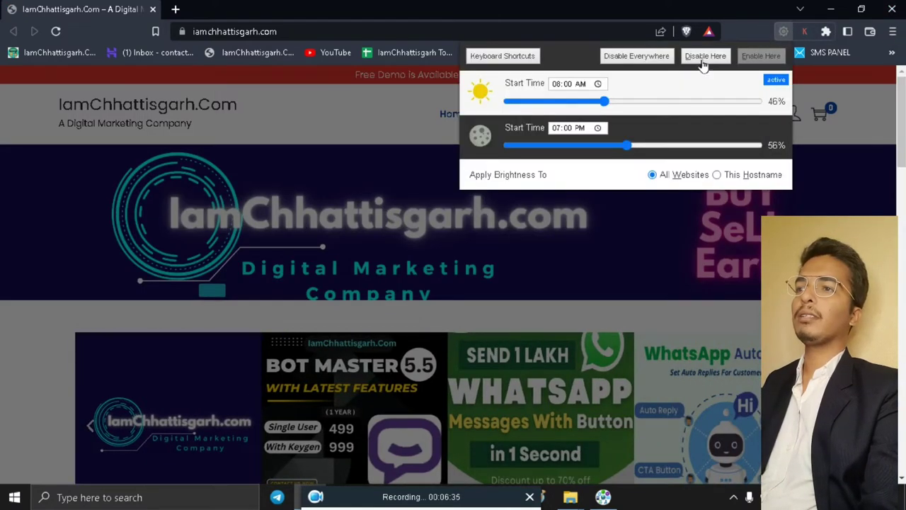
left_click(705, 56)
scroll(453, 284, "down", 4)
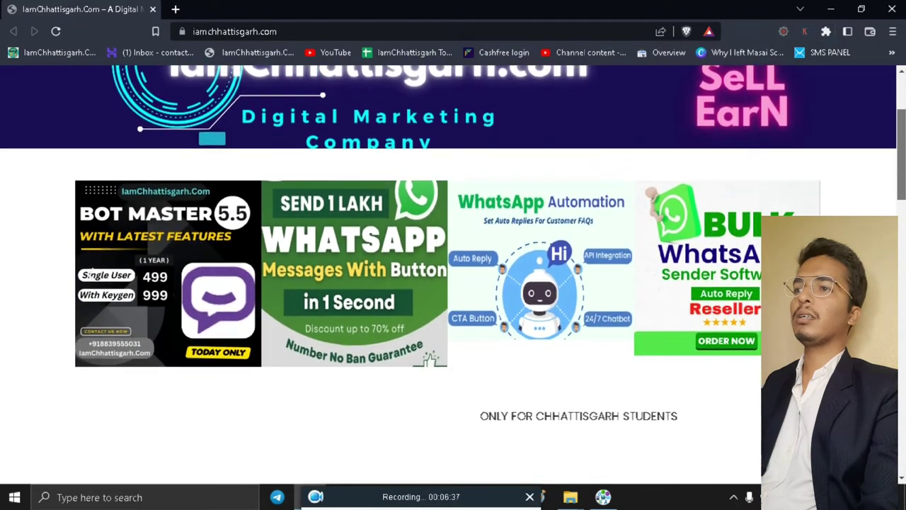
scroll(454, 275, "up", 3)
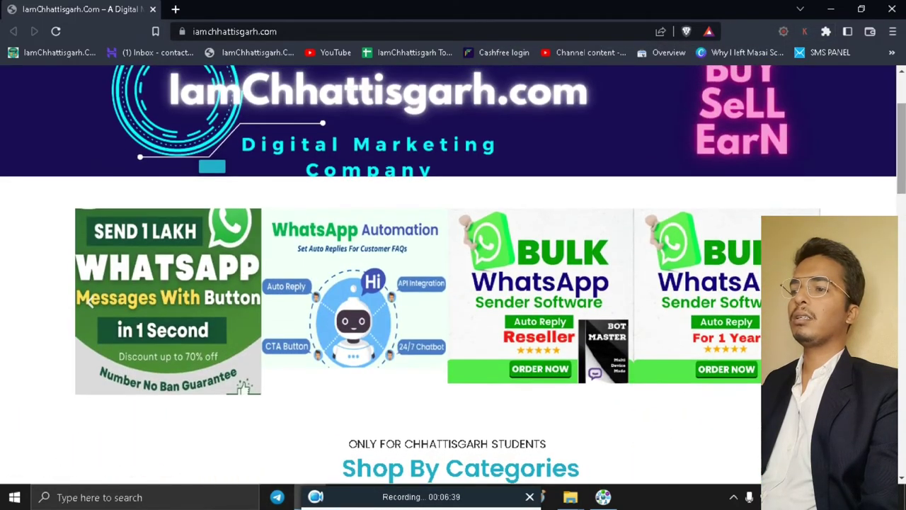
scroll(453, 275, "up", 1)
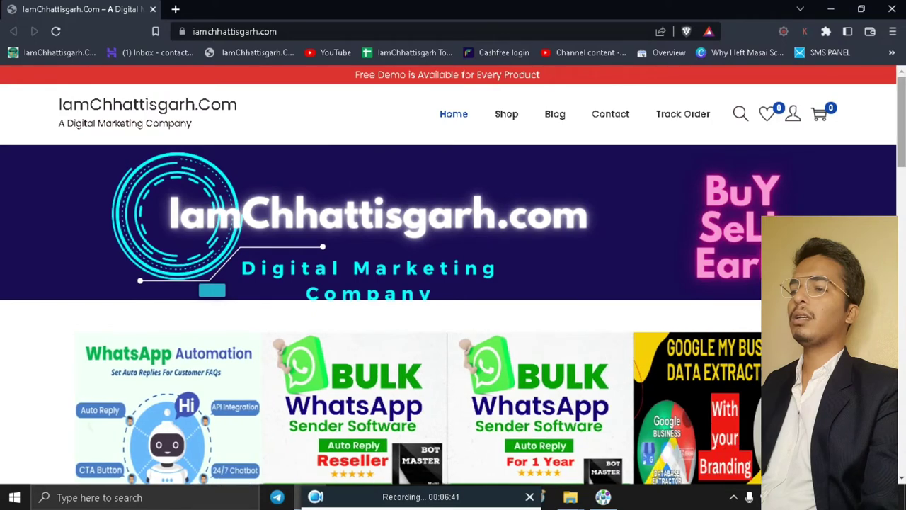
left_click(899, 7)
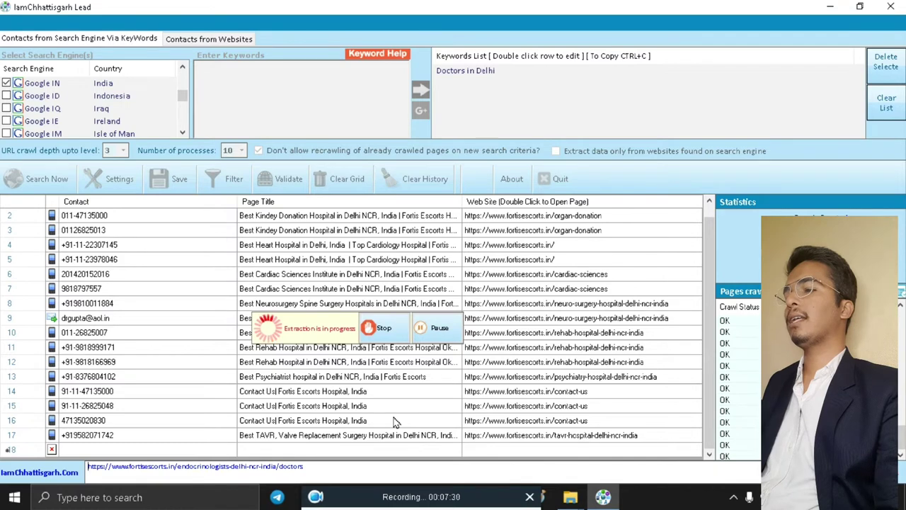
Close the Top Lead Extractor by IamChhattisgarh folder window and return to the running lead extractor.
left_click(836, 9)
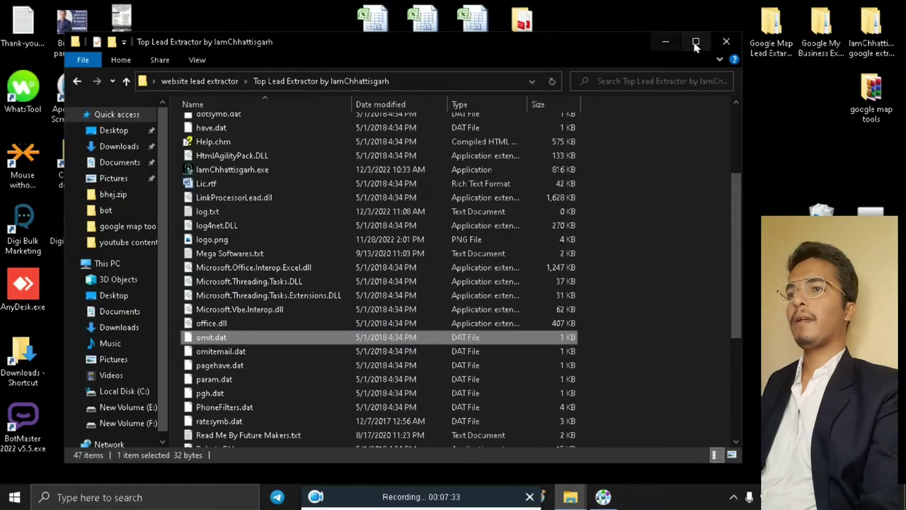
left_click(726, 41)
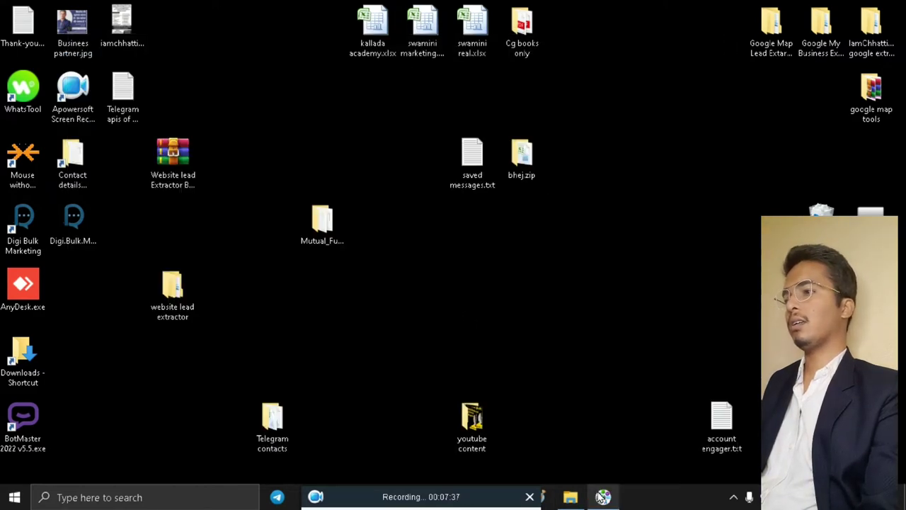
left_click(602, 497)
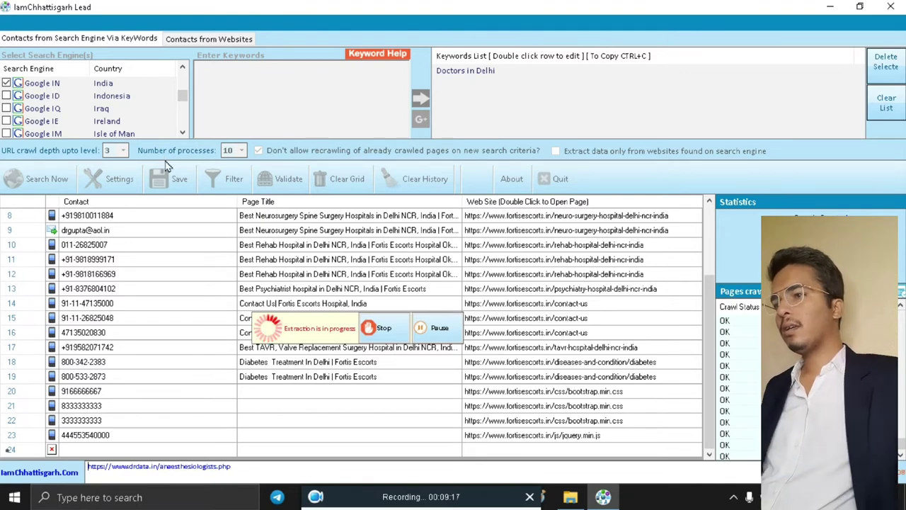
Stop the running lead extraction and confirm stopping it.
left_click(378, 331)
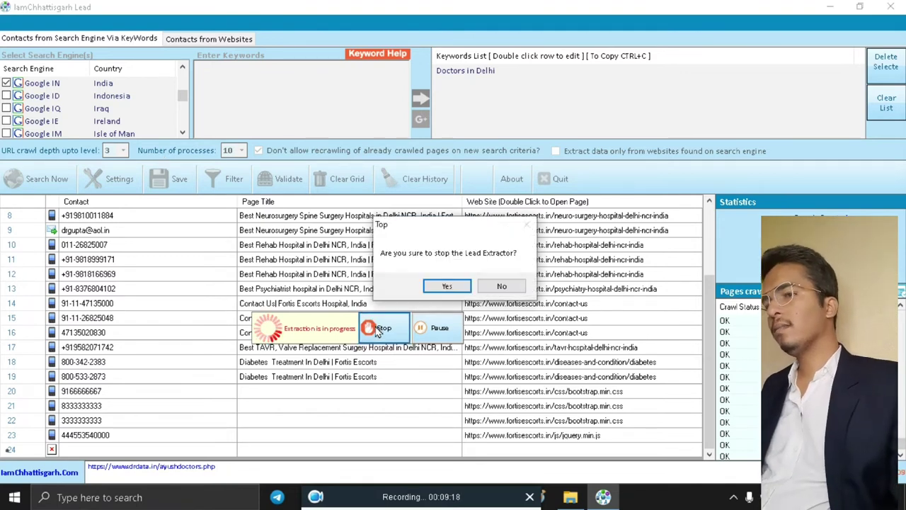
left_click(453, 288)
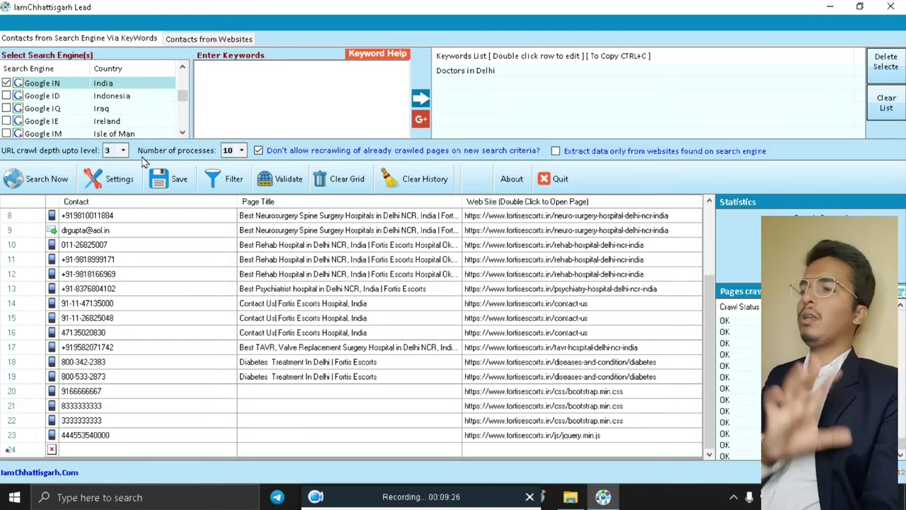
Save the extracted contacts with all save options kept as an Excel file named "doctors in delhi" on the Desktop.
left_click(168, 181)
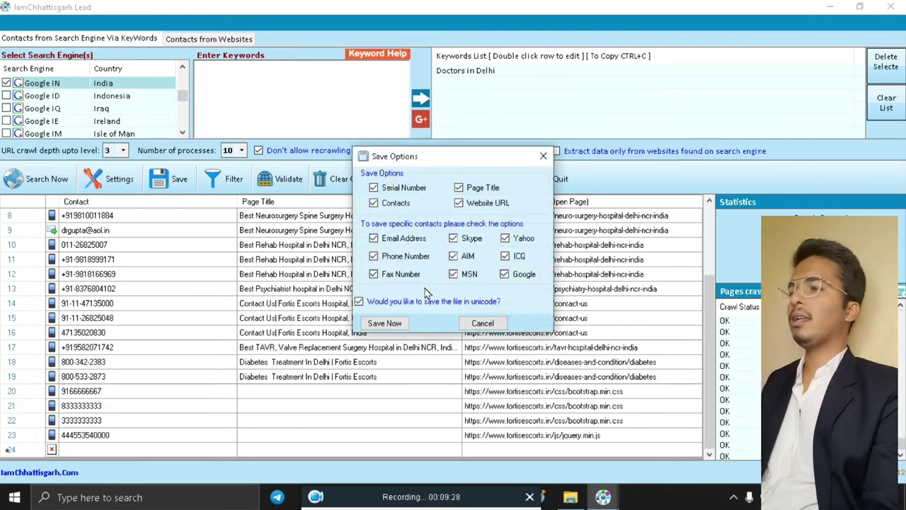
left_click(401, 329)
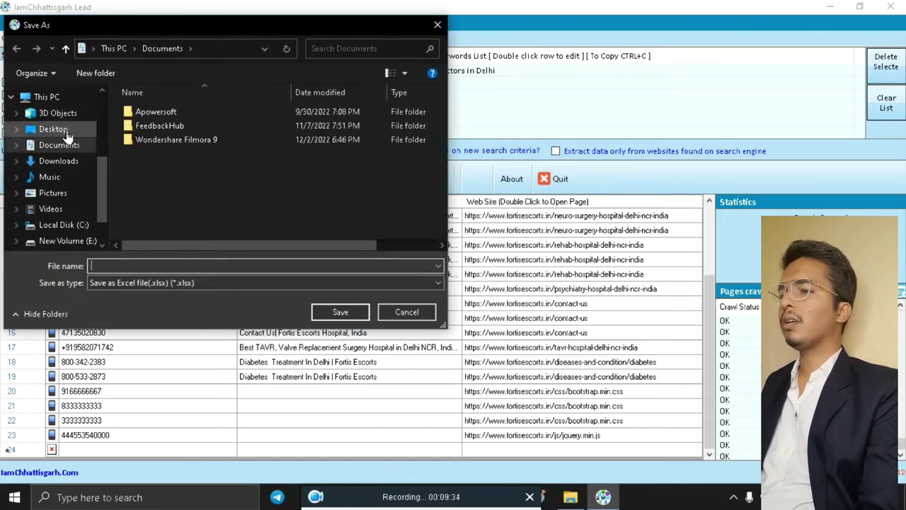
left_click(64, 132)
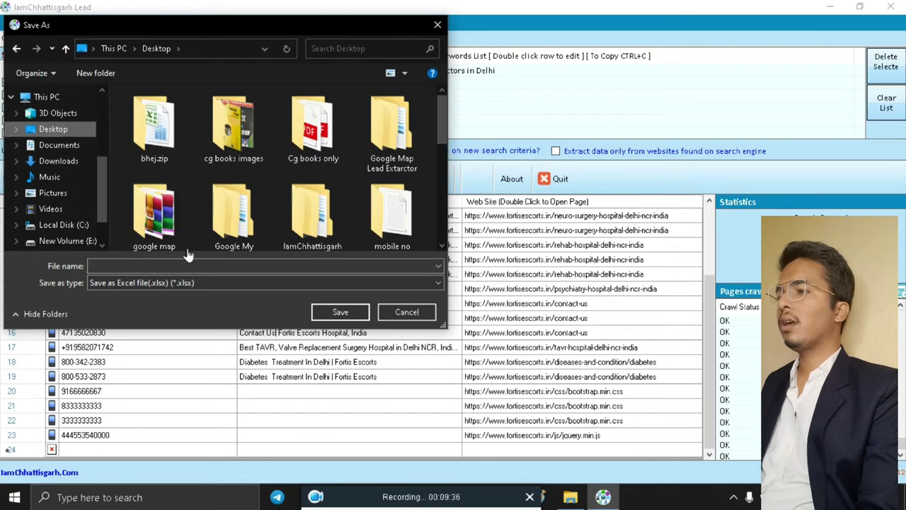
left_click(299, 265)
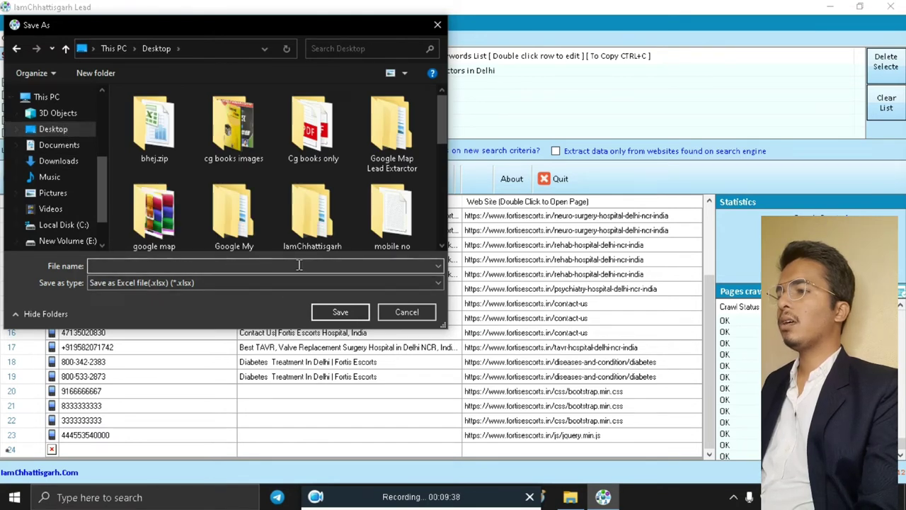
type("docto")
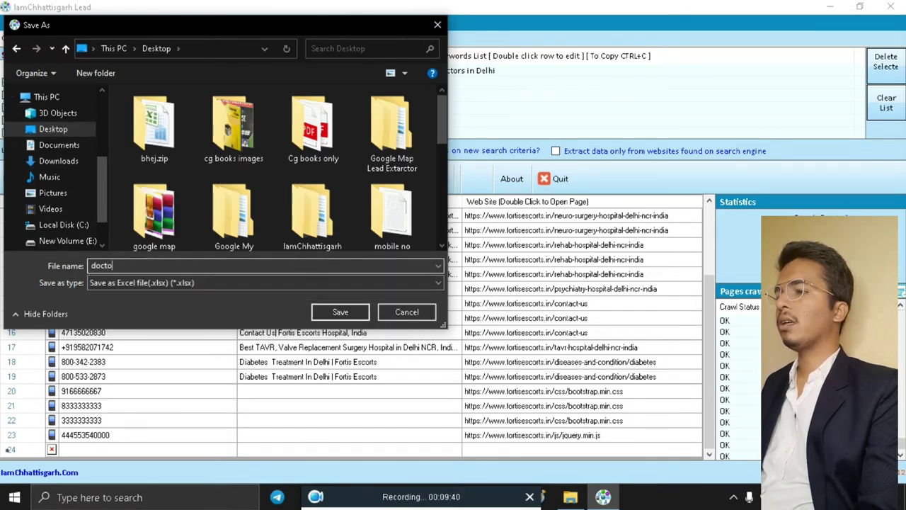
type("rs in delhi")
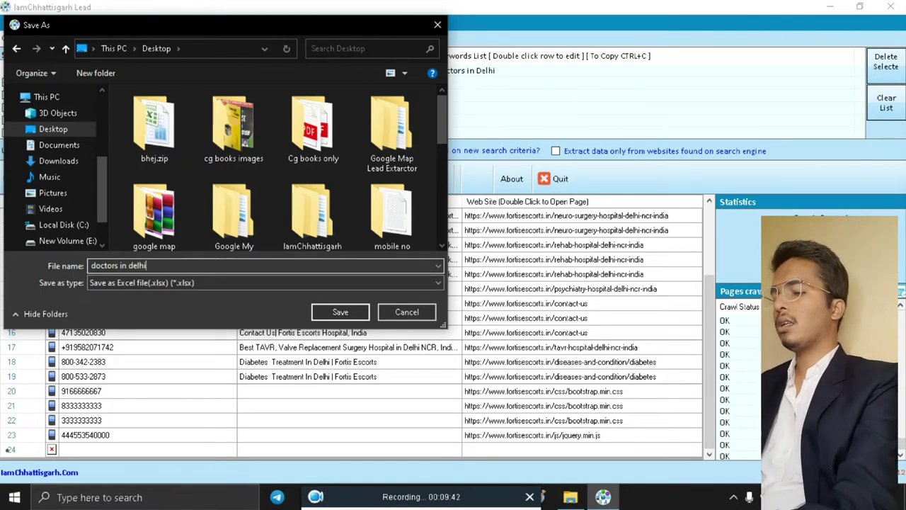
left_click(340, 312)
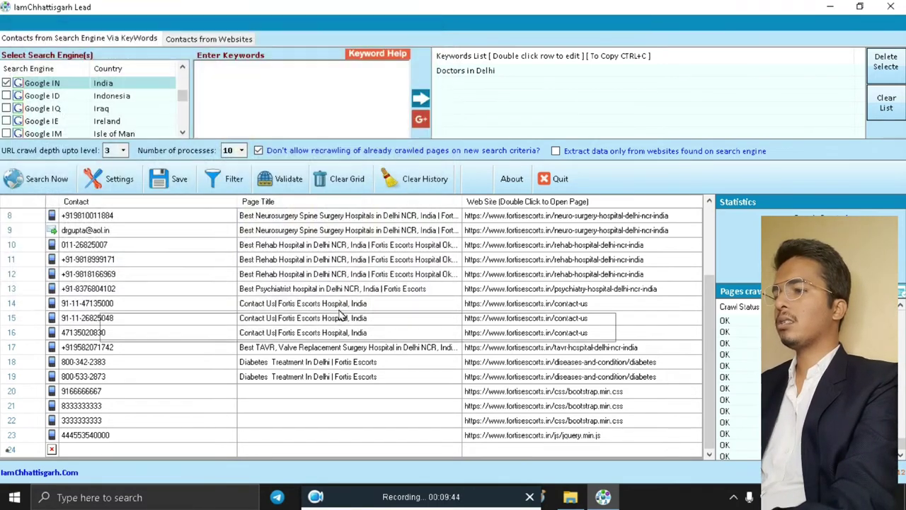
Open doctors in delhi.xlsx from the desktop in Excel, review the exported contacts, page titles and websites, and close it.
left_click(835, 6)
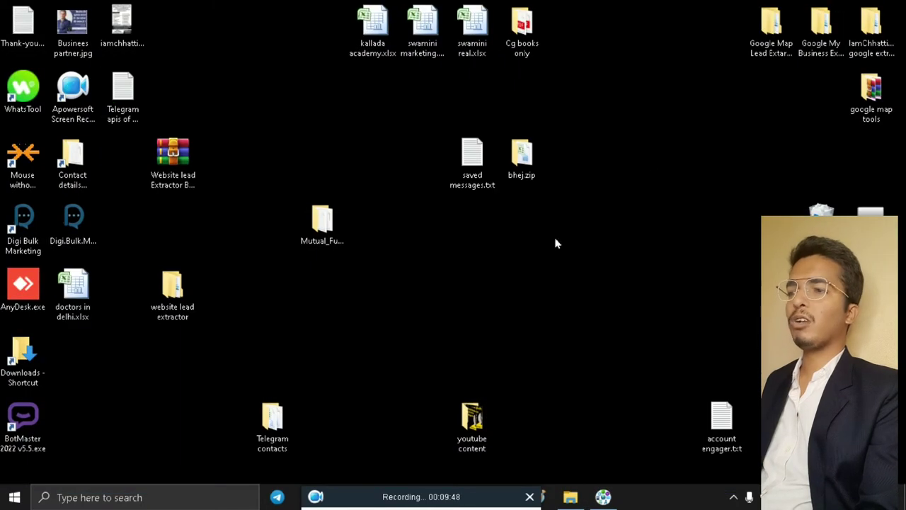
double_click(64, 310)
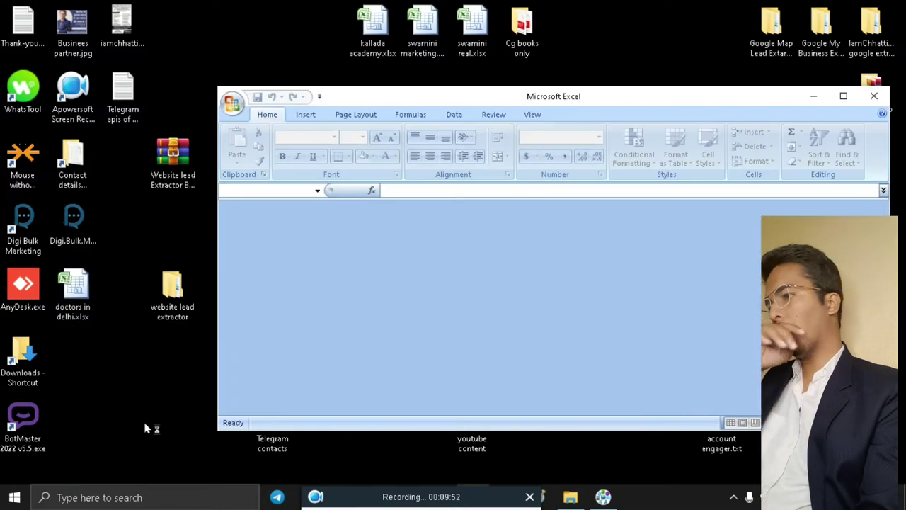
left_click(841, 97)
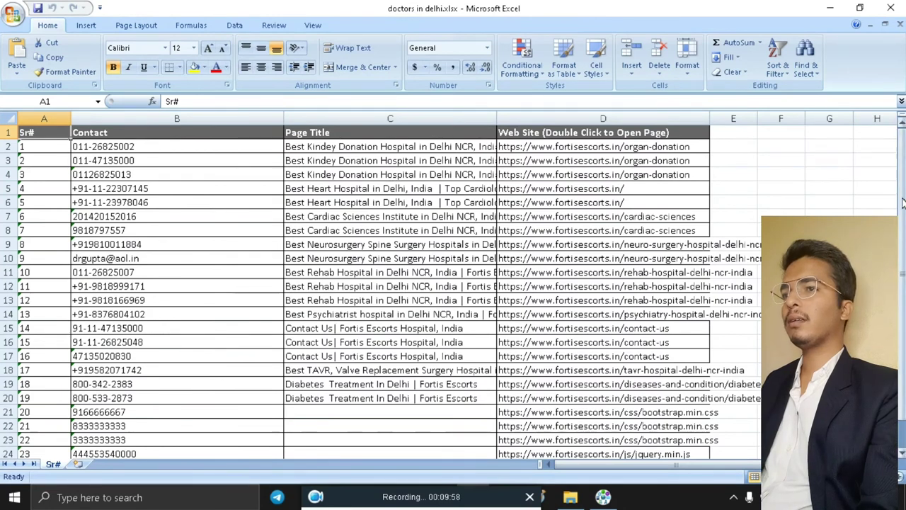
mouse_move(903, 203)
left_mouse_down()
mouse_move(903, 213)
mouse_move(903, 202)
left_mouse_up()
left_click(891, 8)
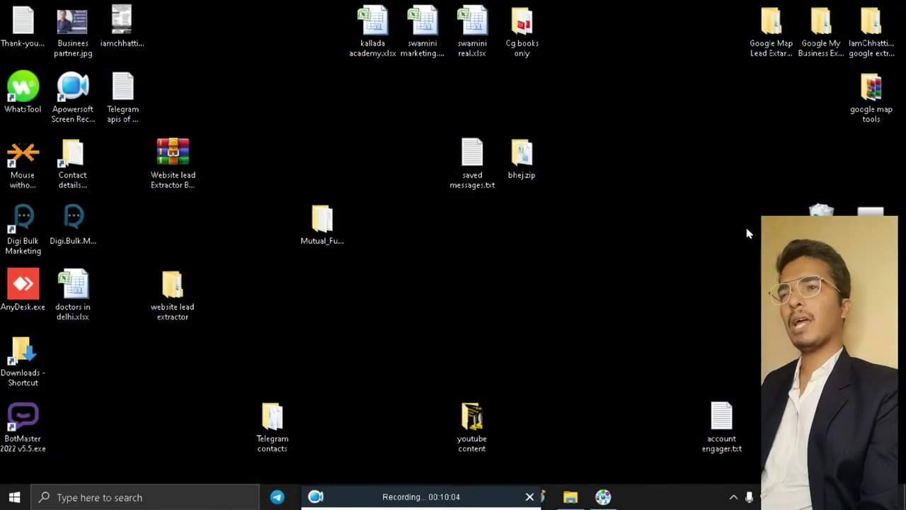
Look through the deleted files in the Recycle Bin and close it.
double_click(821, 225)
left_click(526, 248)
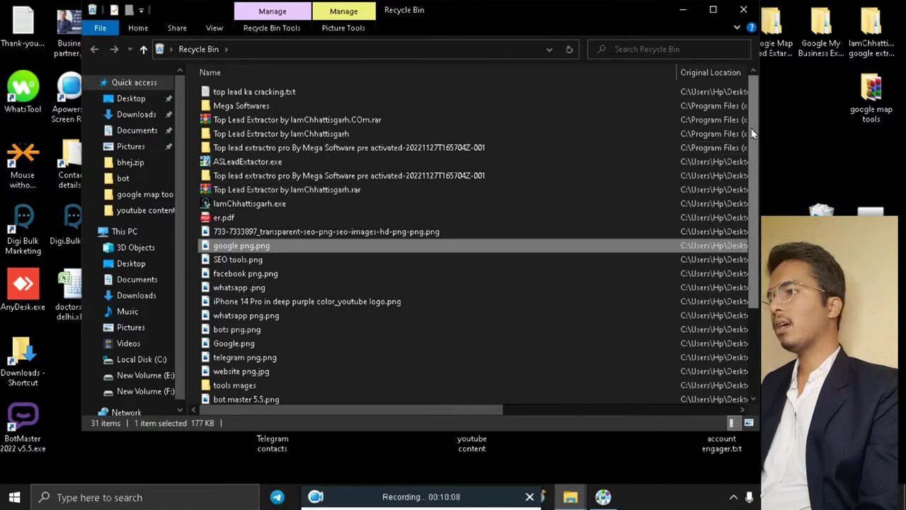
left_click_drag(753, 133, 752, 264)
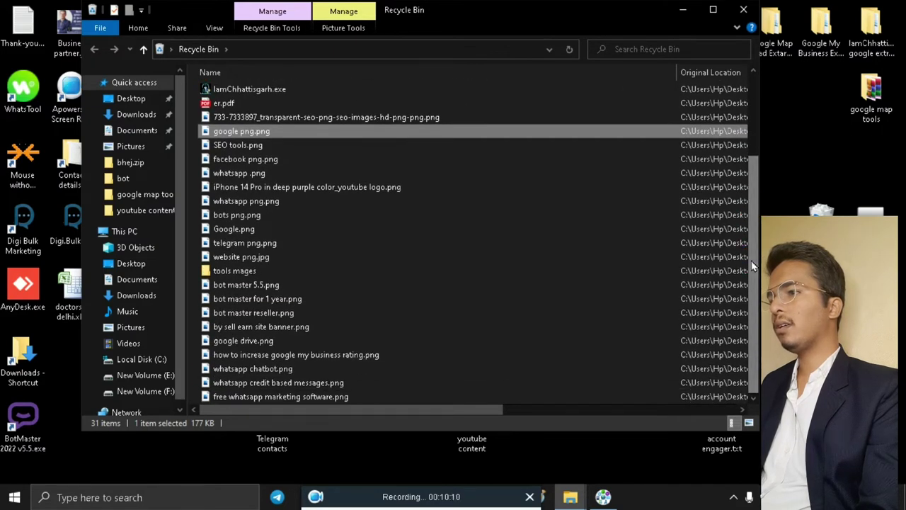
left_click(743, 9)
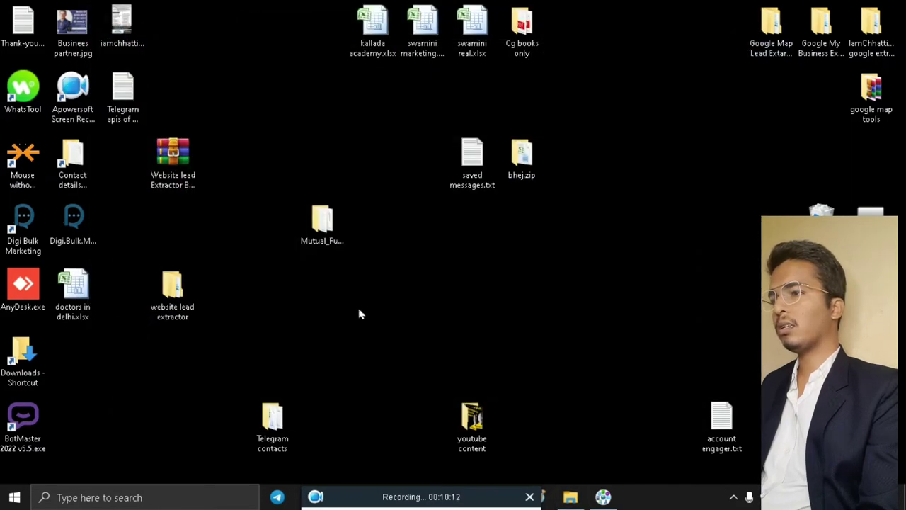
left_click(359, 315)
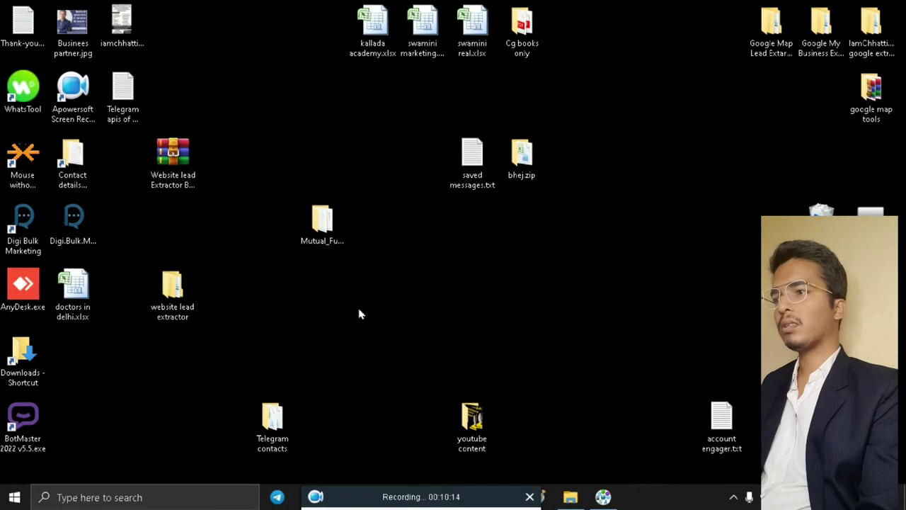
Return to the lead extractor and clear the history of crawled pages.
left_click(603, 497)
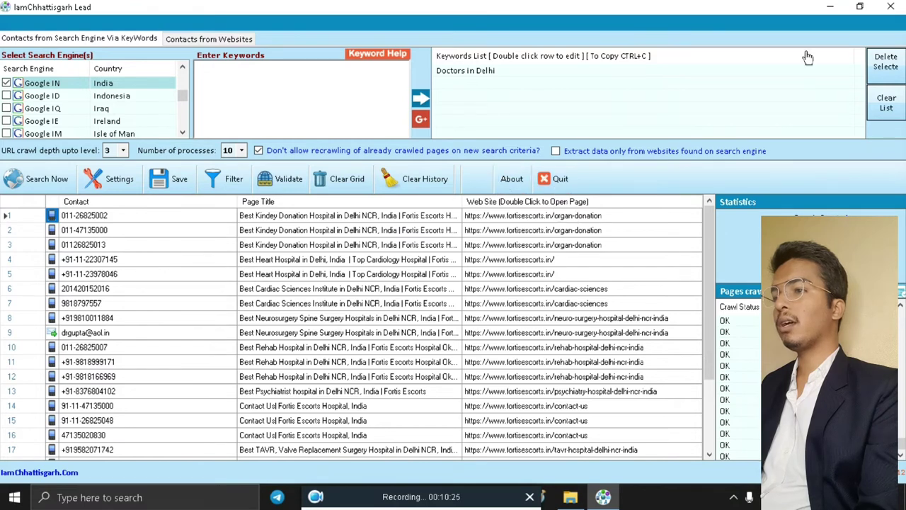
left_click(421, 179)
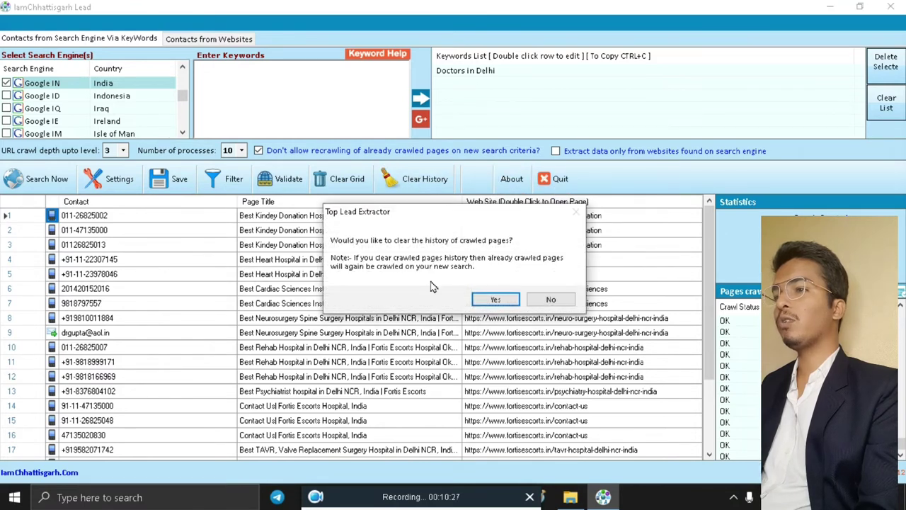
left_click(494, 298)
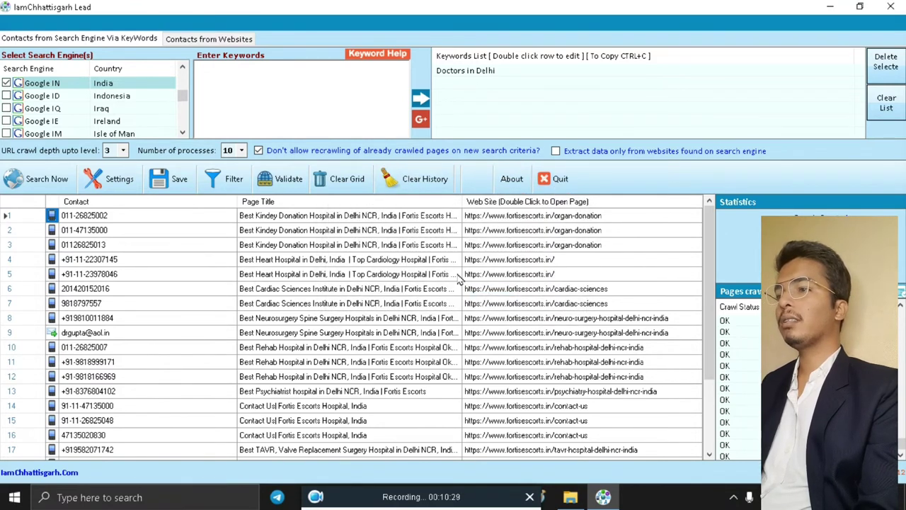
Clear all extracted contacts from the results grid together with the history of crawled pages.
left_click(357, 177)
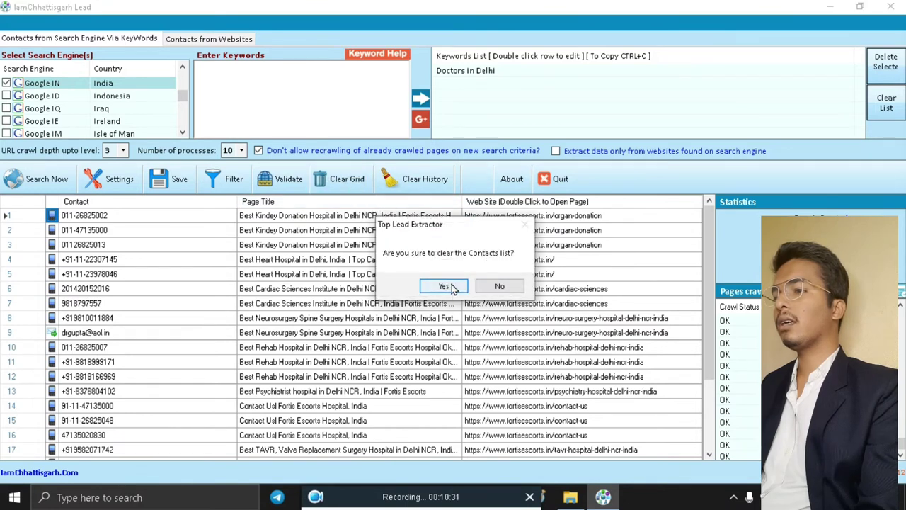
left_click(445, 287)
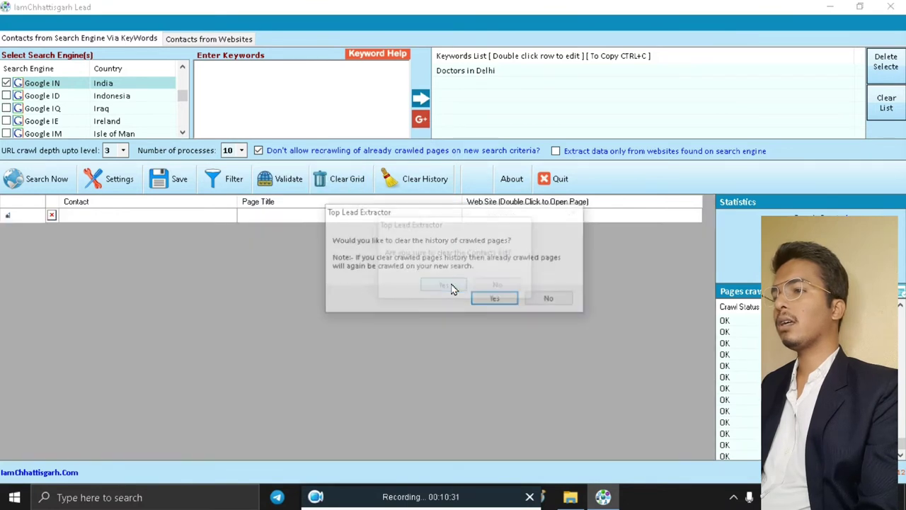
left_click(499, 299)
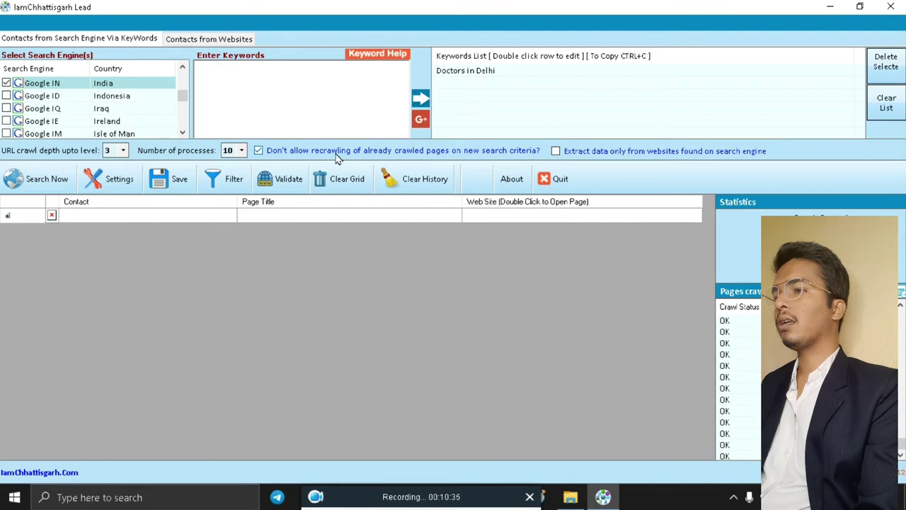
Deselect the Google IN search engine and delete the "Doctors in Delhi" keyword from the keywords list.
left_click(6, 83)
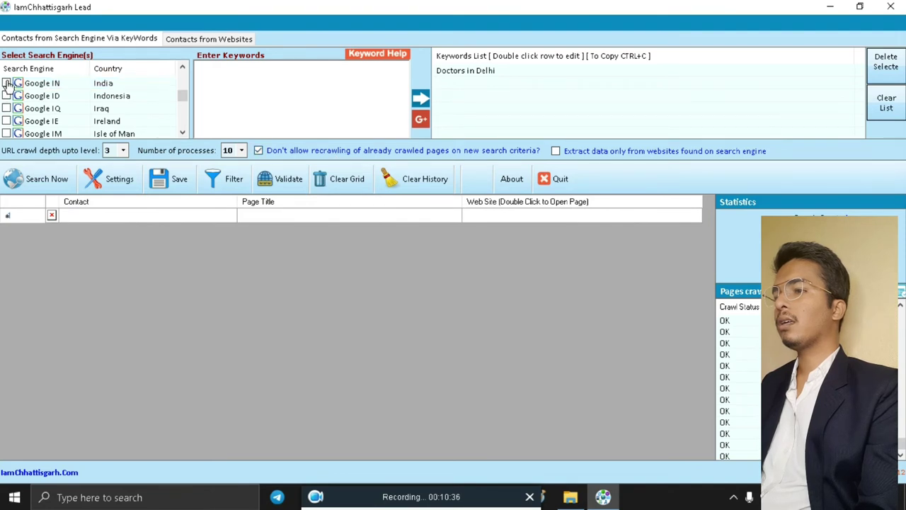
left_click(466, 75)
left_click(893, 67)
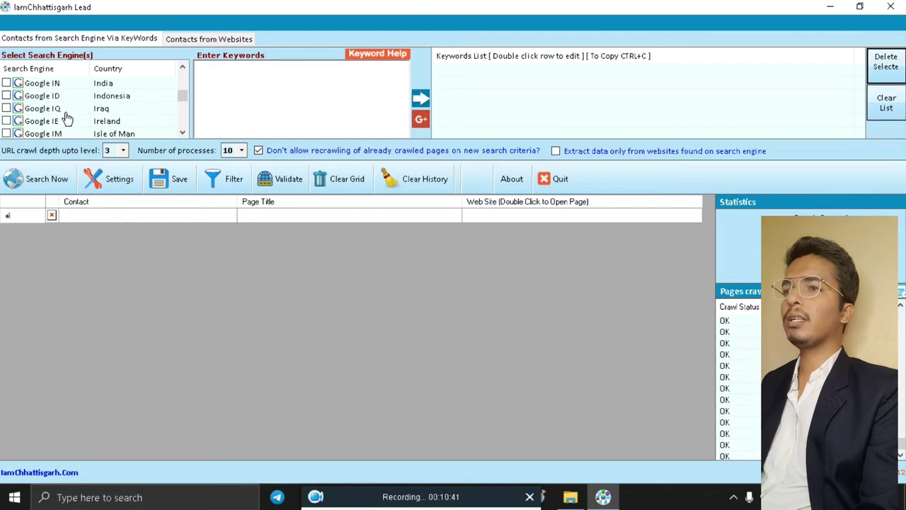
Copy the psc.cg.gov.in and vyapam.cgstate.gov.in URLs from the Notepad note and add them to the list for extracting contacts from websites.
left_click(199, 40)
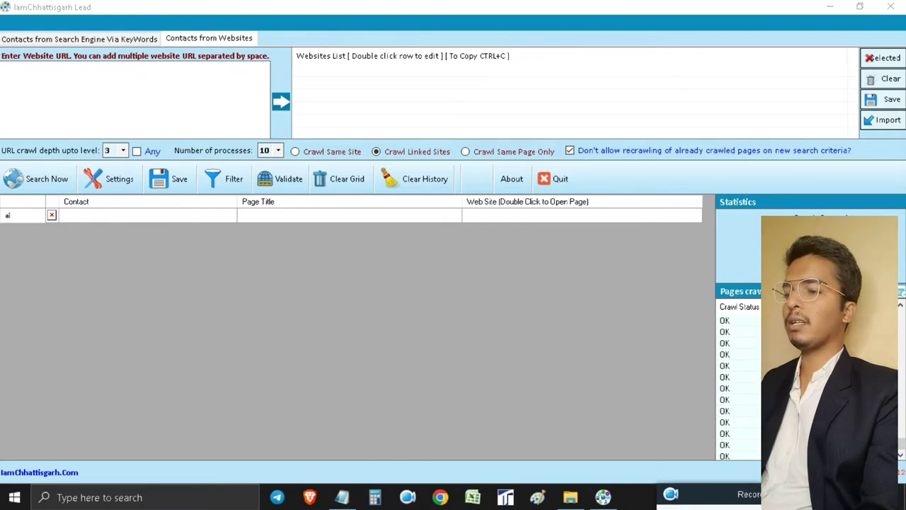
left_click(343, 498)
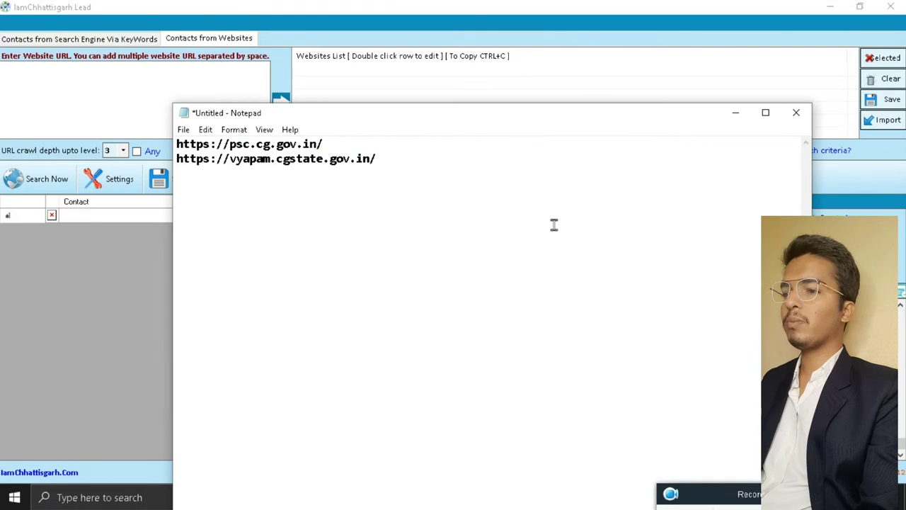
key("ctrl+a")
key("ctrl+c")
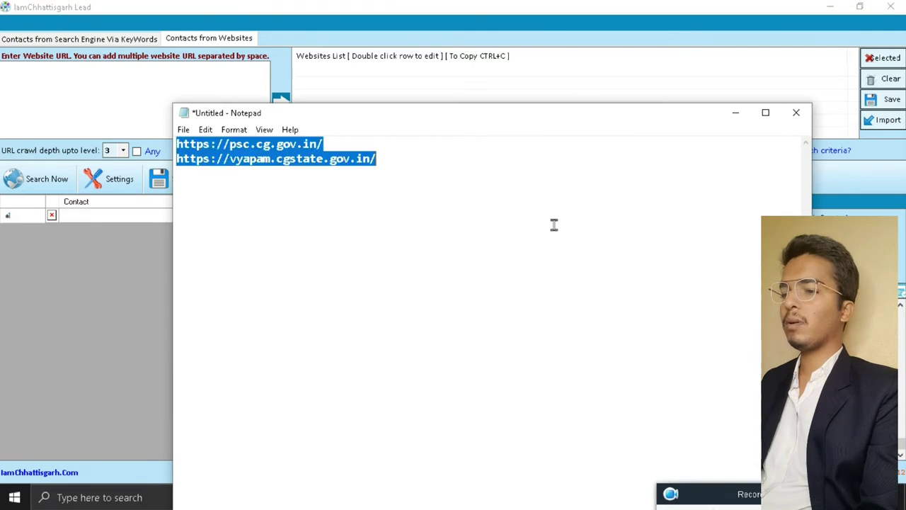
left_click(737, 113)
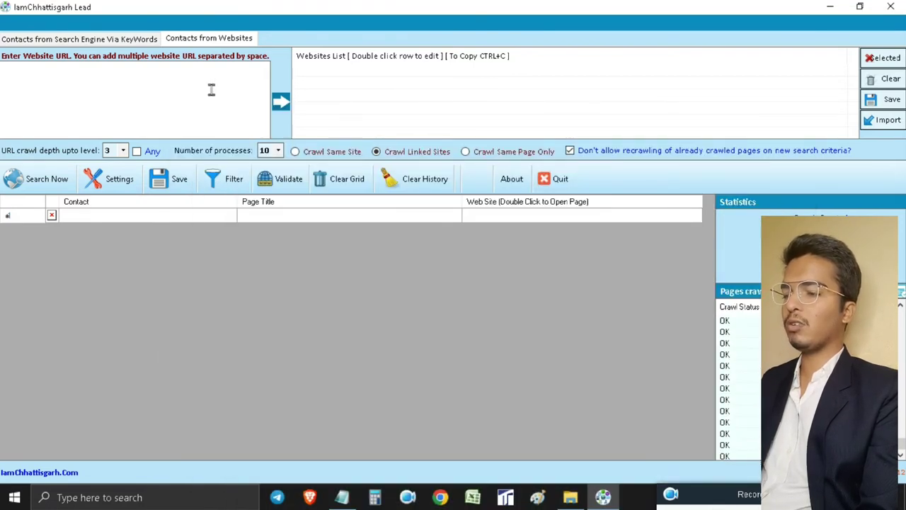
key("ctrl+v")
left_click(280, 103)
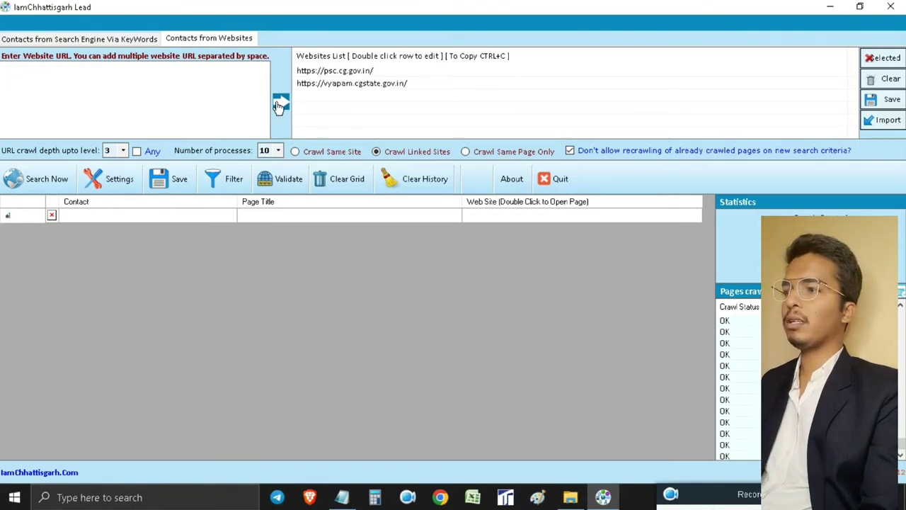
Review the phone, email, contact type, crawler, country-level and proxy settings for the extraction, and apply them.
left_click(110, 191)
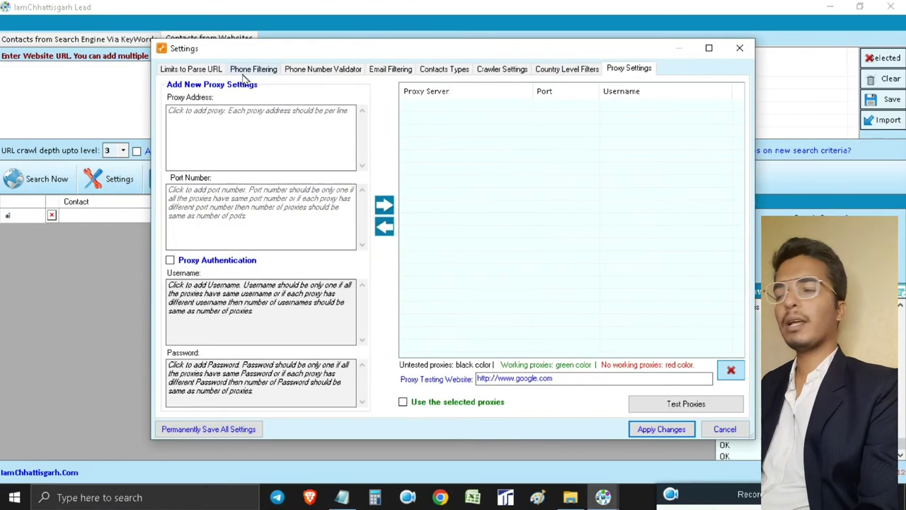
left_click(208, 68)
left_click(244, 69)
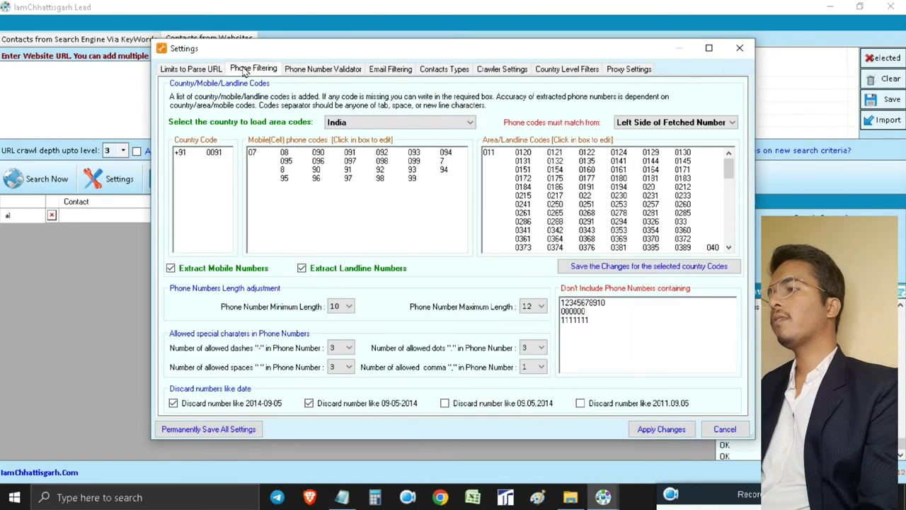
left_click(315, 70)
left_click_drag(396, 61, 399, 67)
left_click(413, 76)
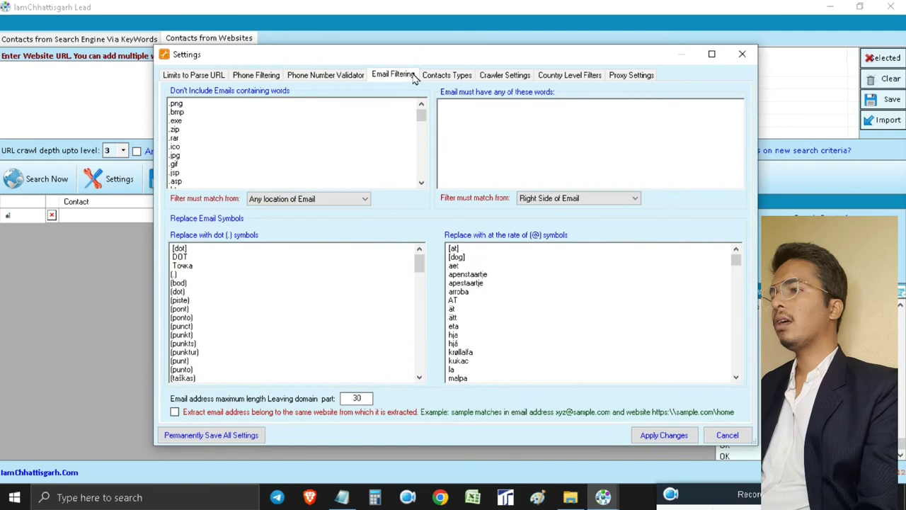
left_click(456, 76)
left_click(506, 78)
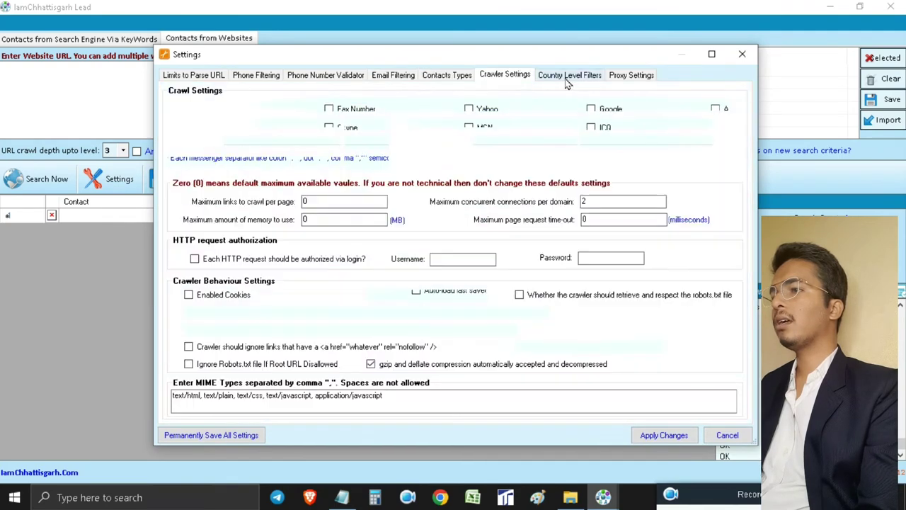
left_click(577, 78)
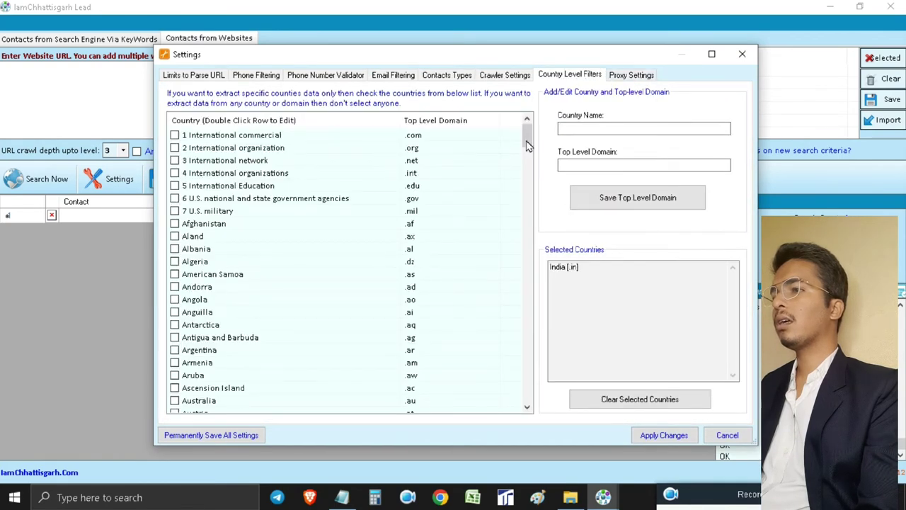
left_click_drag(528, 144, 539, 249)
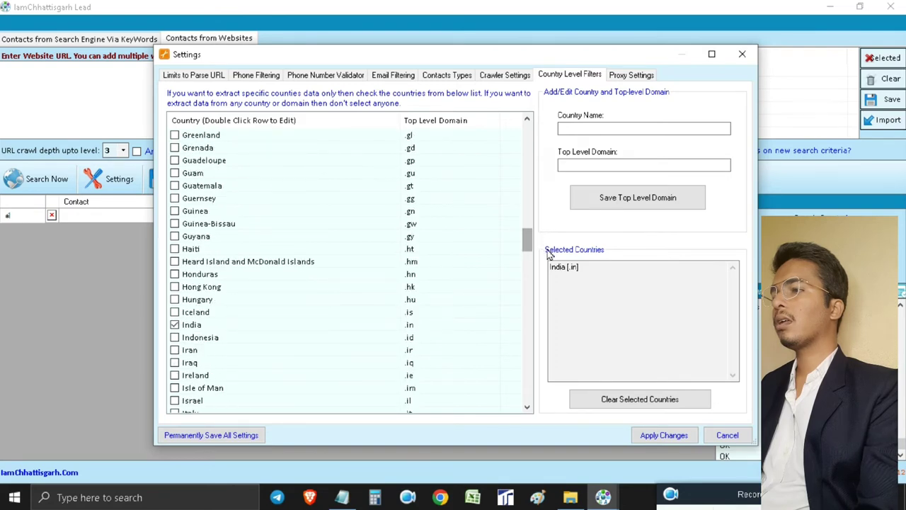
left_click(613, 75)
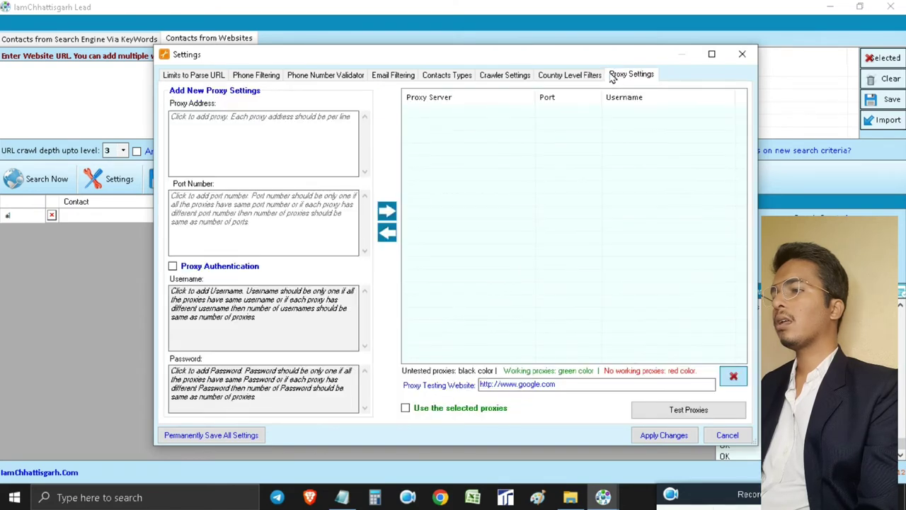
left_click(664, 436)
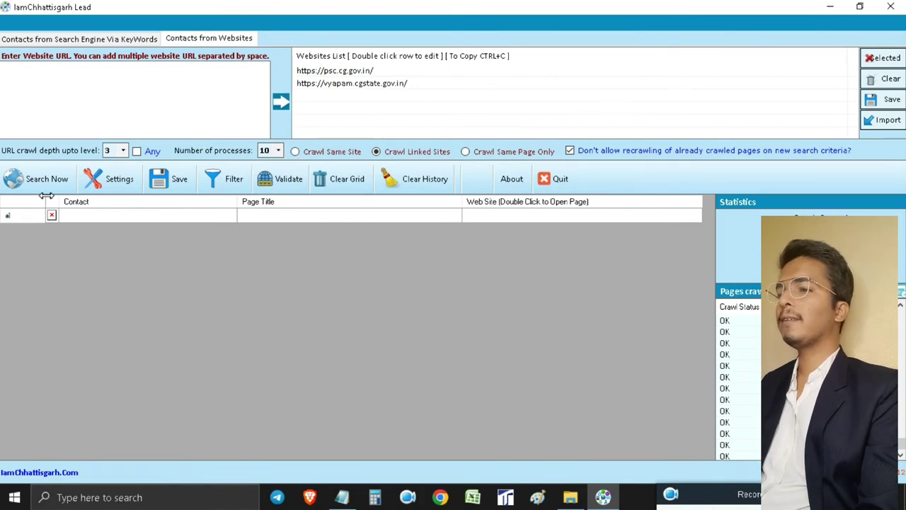
Run the contact extraction on the two listed websites without keeping the previous page queue, and stop it once contacts are collected.
left_click(16, 180)
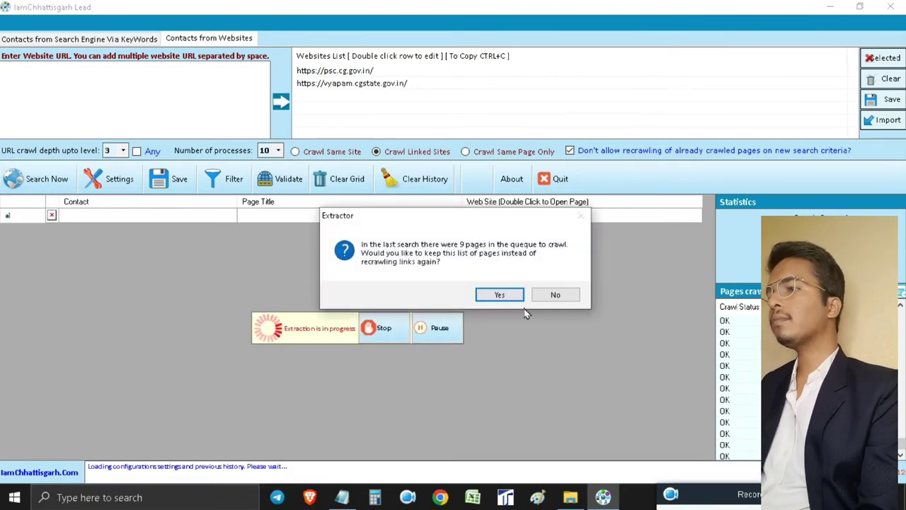
left_click(550, 295)
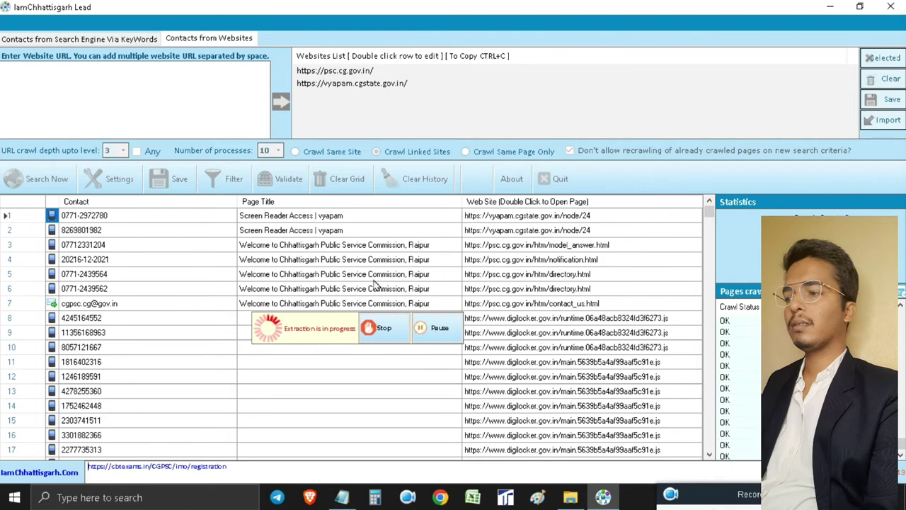
left_click(378, 336)
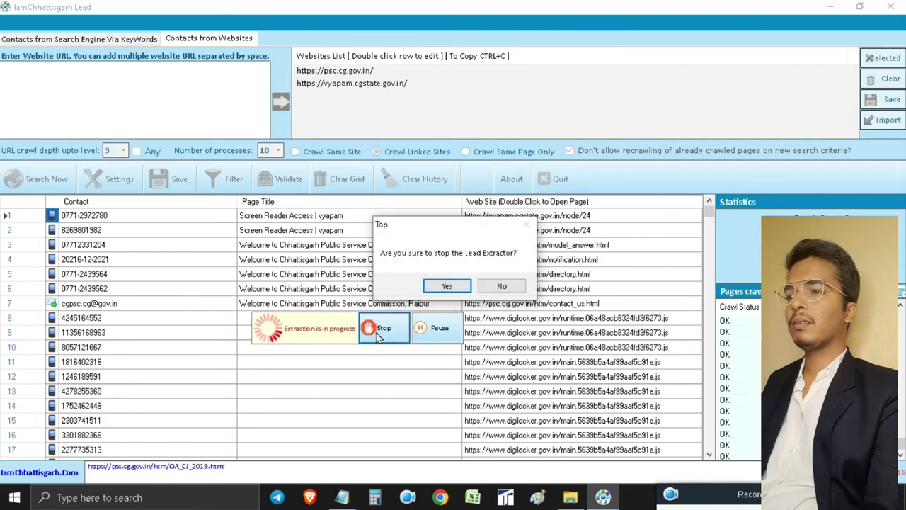
left_click(447, 286)
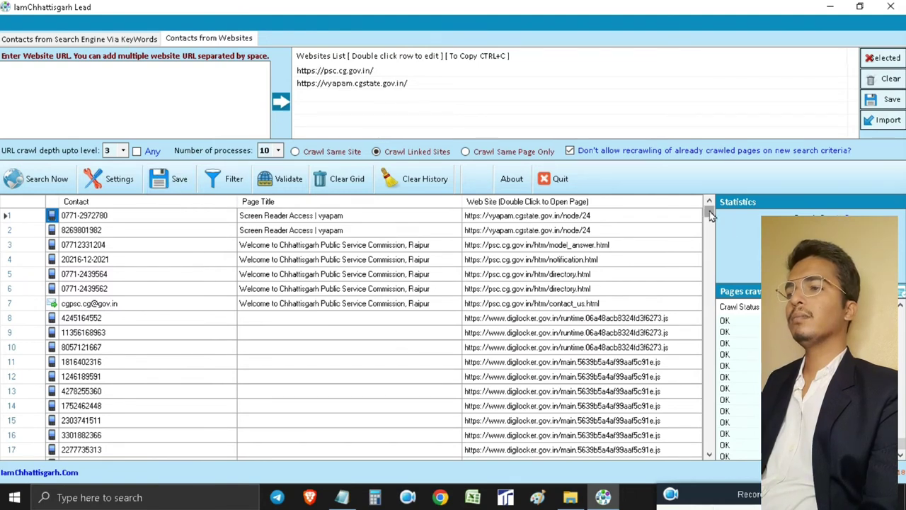
Look through the contacts extracted from the websites, checking their page titles and source URLs, and return to the first row.
mouse_move(710, 209)
left_mouse_down()
mouse_move(710, 321)
mouse_move(715, 209)
left_mouse_up()
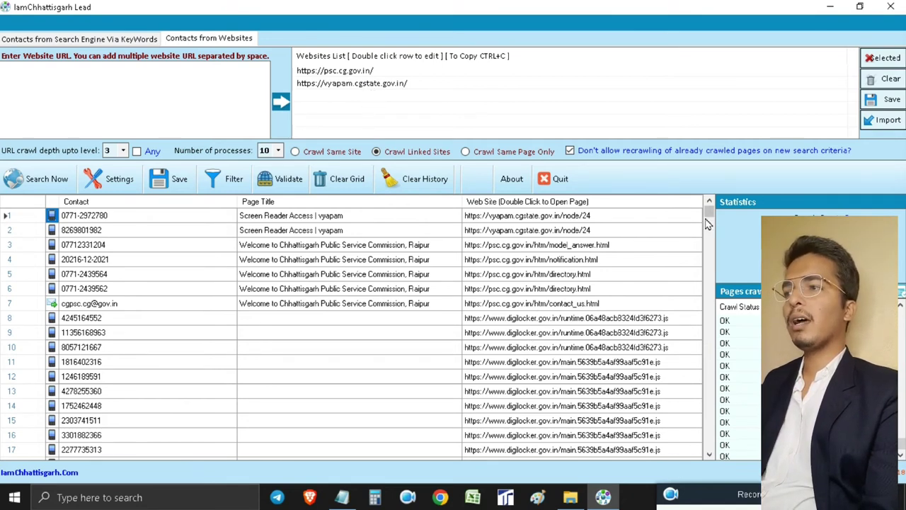
left_click_drag(708, 211, 709, 373)
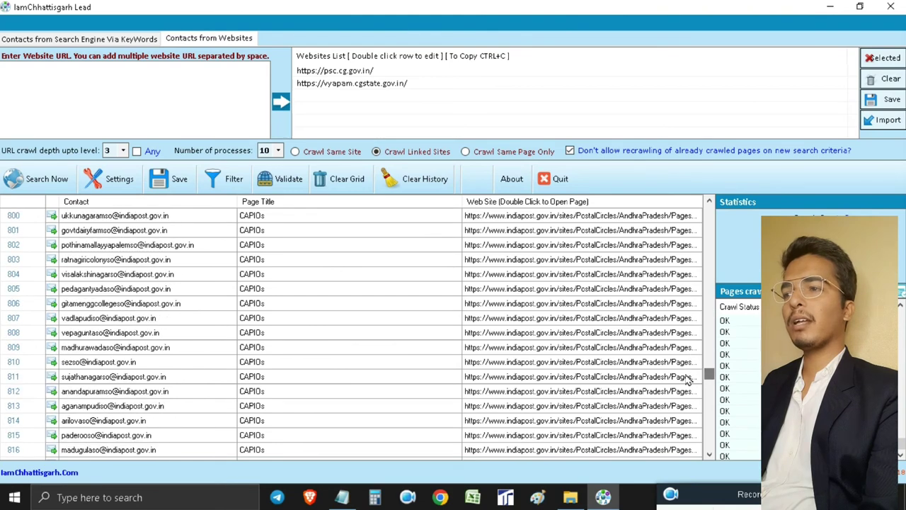
left_click(511, 322)
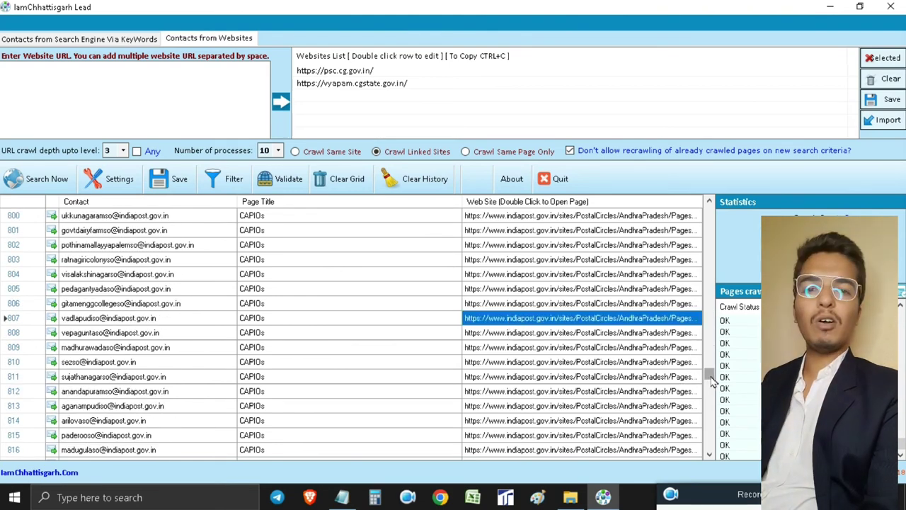
mouse_move(708, 375)
left_mouse_down()
mouse_move(710, 303)
mouse_move(718, 315)
mouse_move(710, 373)
left_mouse_up()
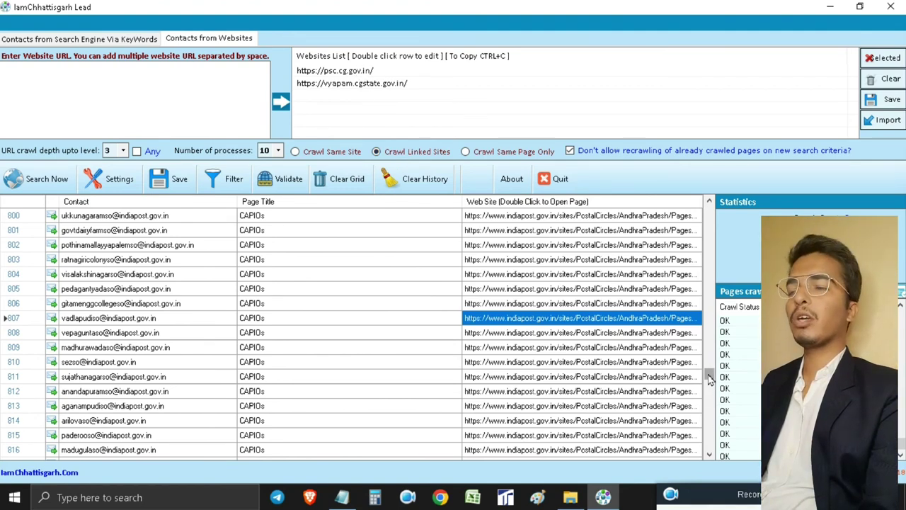
left_click_drag(710, 377, 712, 198)
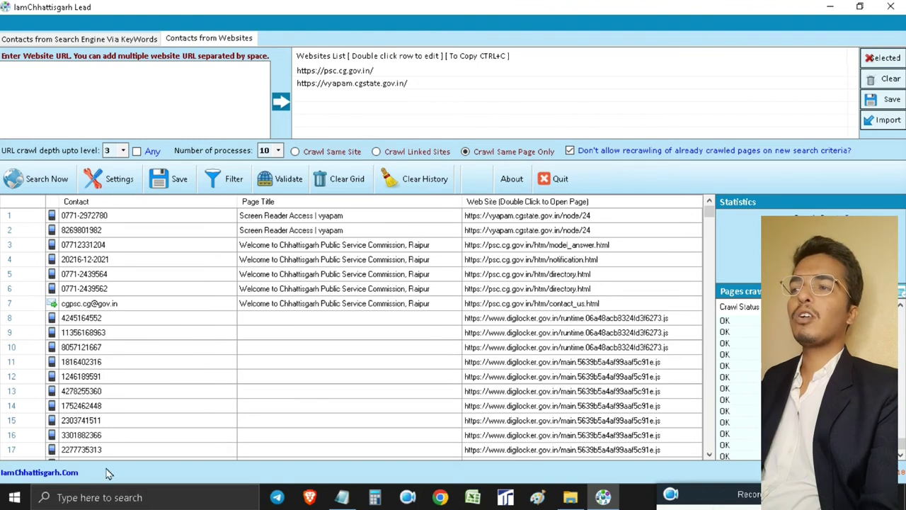
mouse_move(495, 491)
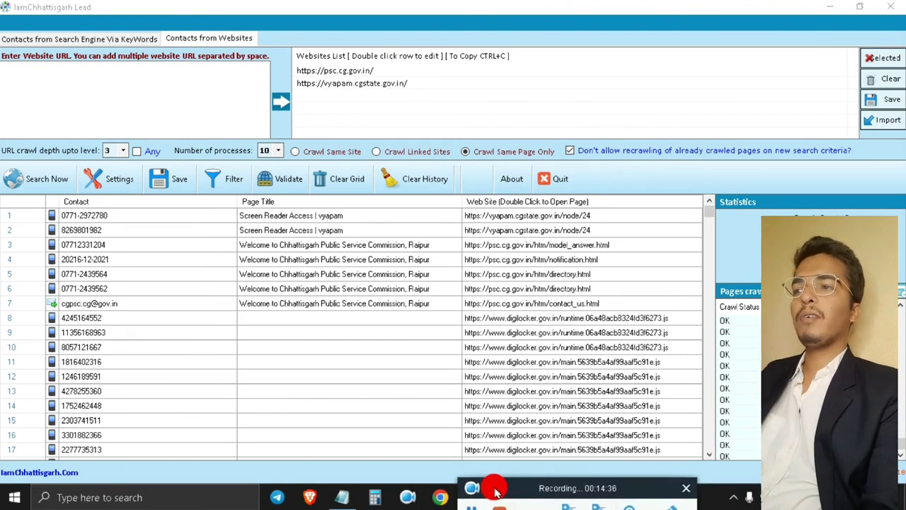
left_click_drag(496, 491, 347, 492)
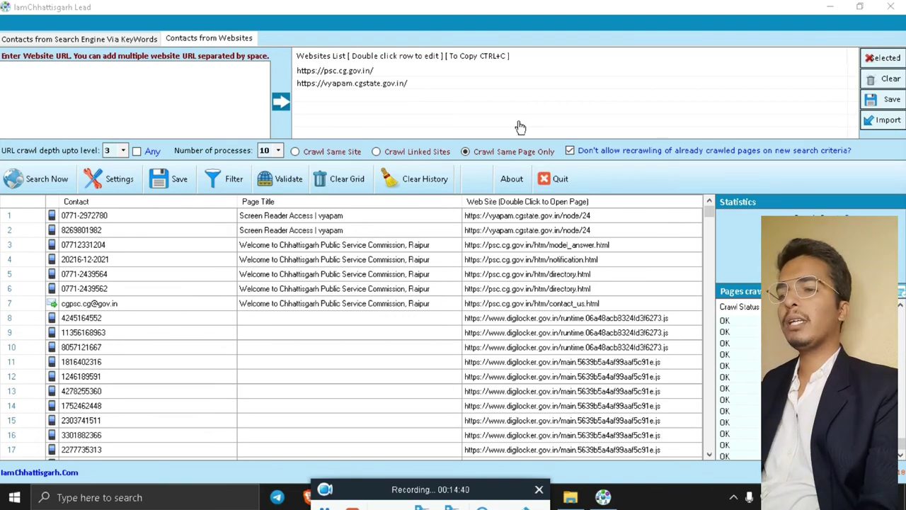
left_click_drag(504, 490, 418, 449)
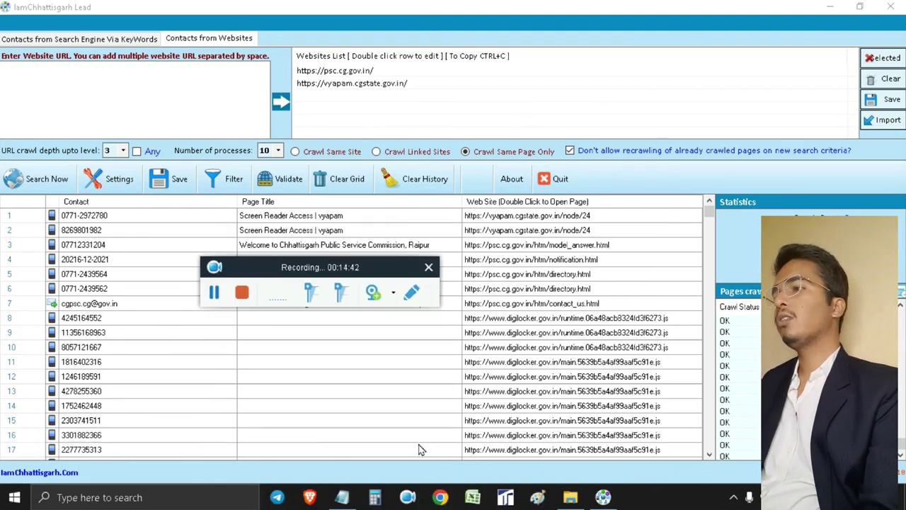
Switch to the Notepad note and replace its URLs with the ranges "8000- 10000" and "2500- 3000", separated by a blank line.
left_click(342, 497)
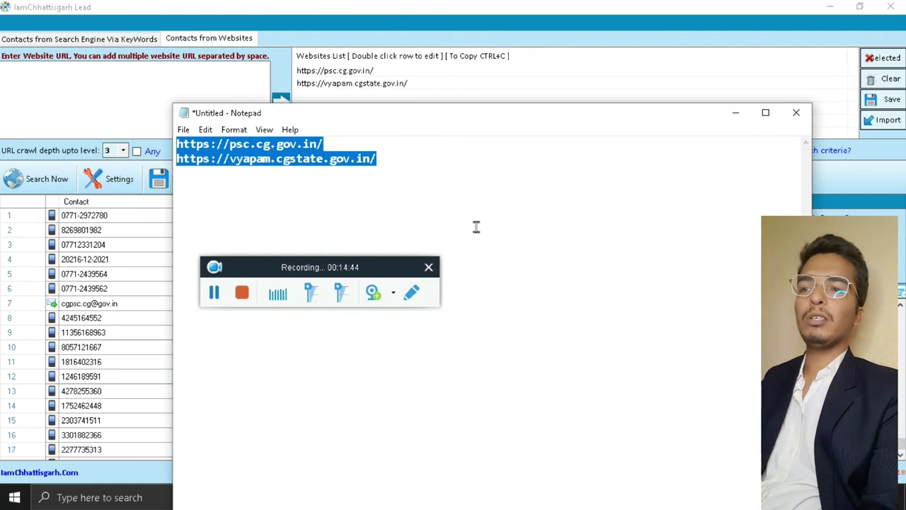
key("Delete")
type("8000")
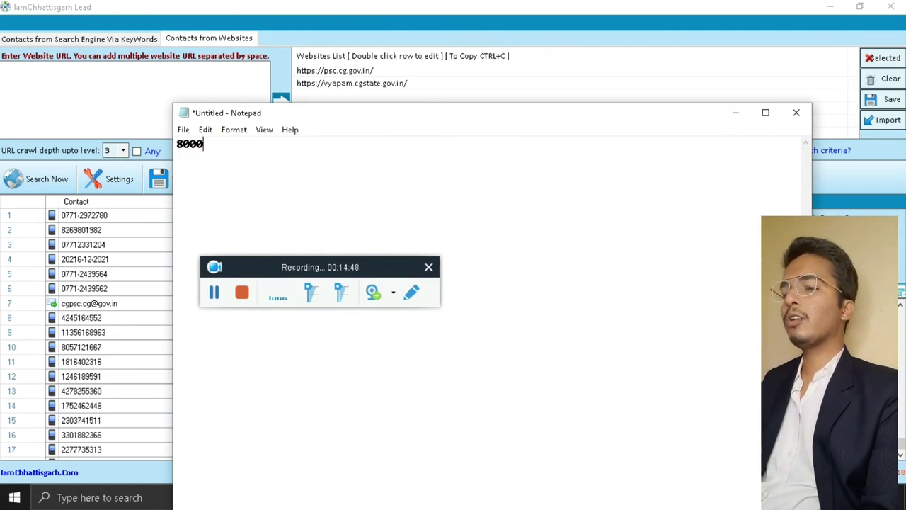
type("- 10000")
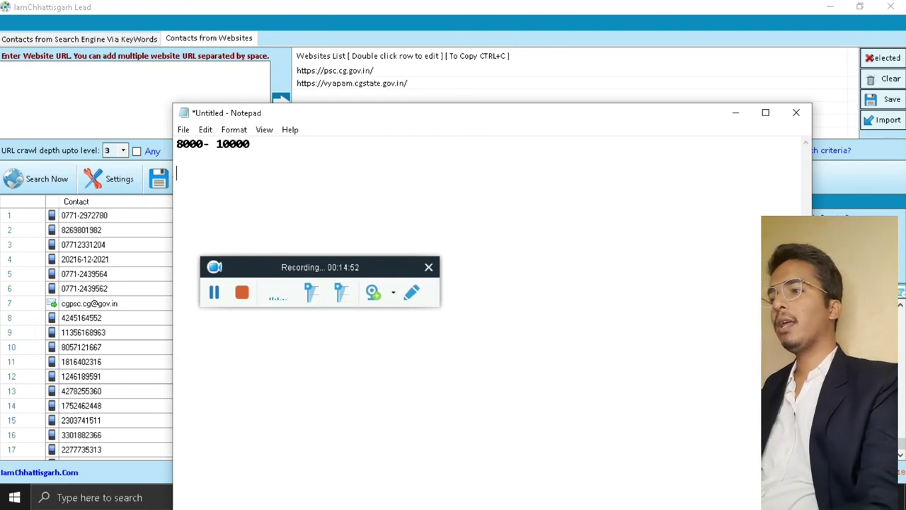
type("  2500- ")
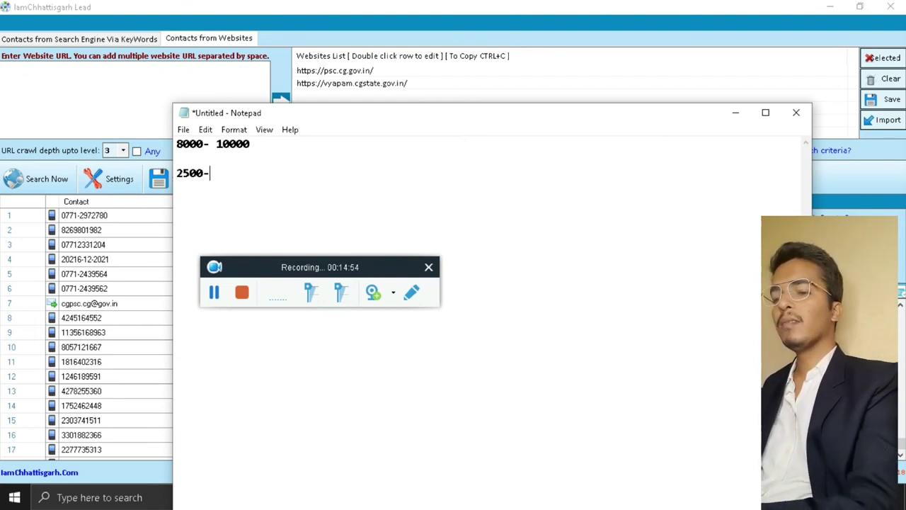
type("3000")
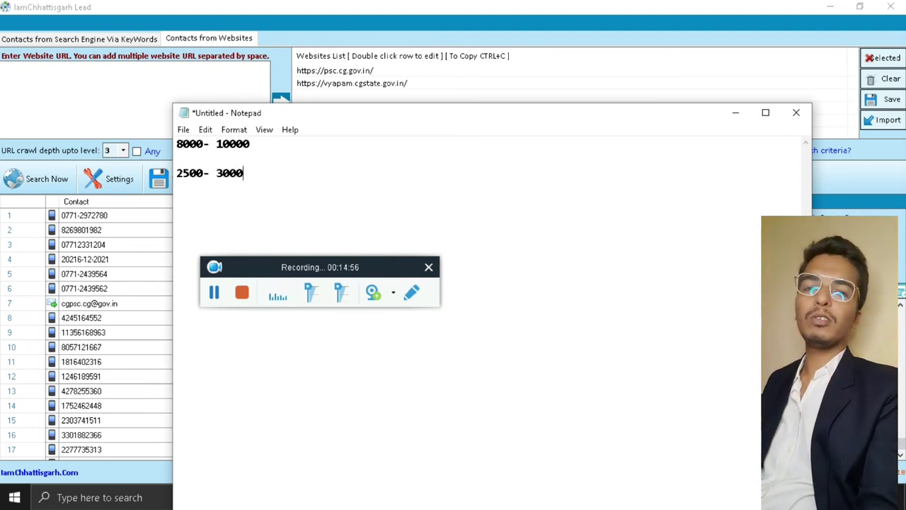
Add 1499 below the two ranges after a blank line, and minimize the note to show the extracted contacts.
type("  1499")
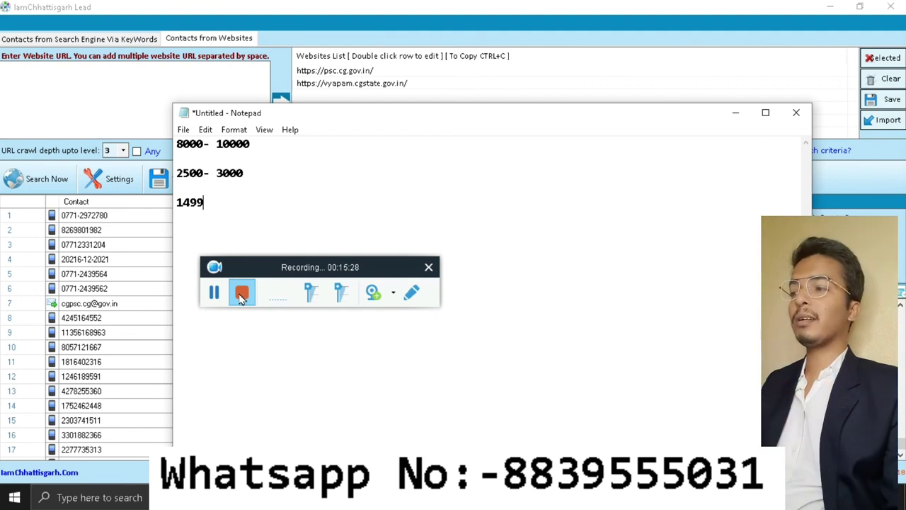
left_click_drag(307, 264, 337, 318)
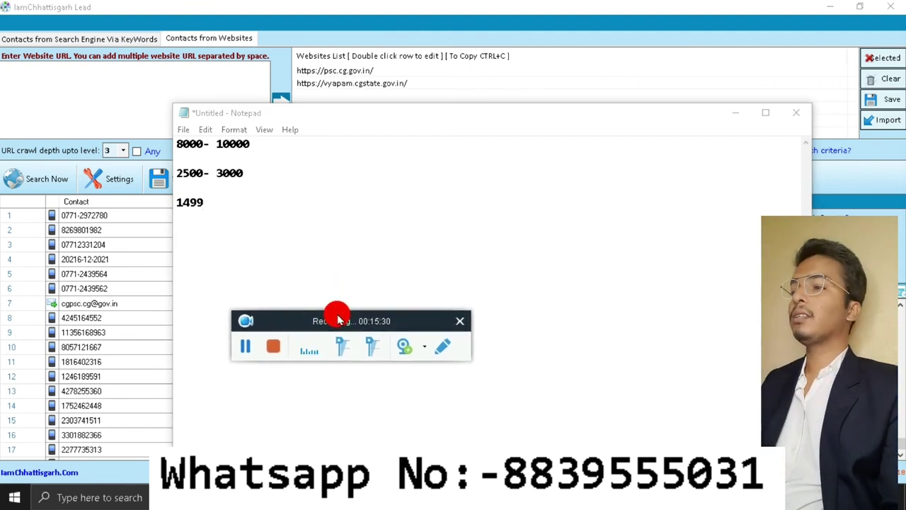
left_click(736, 113)
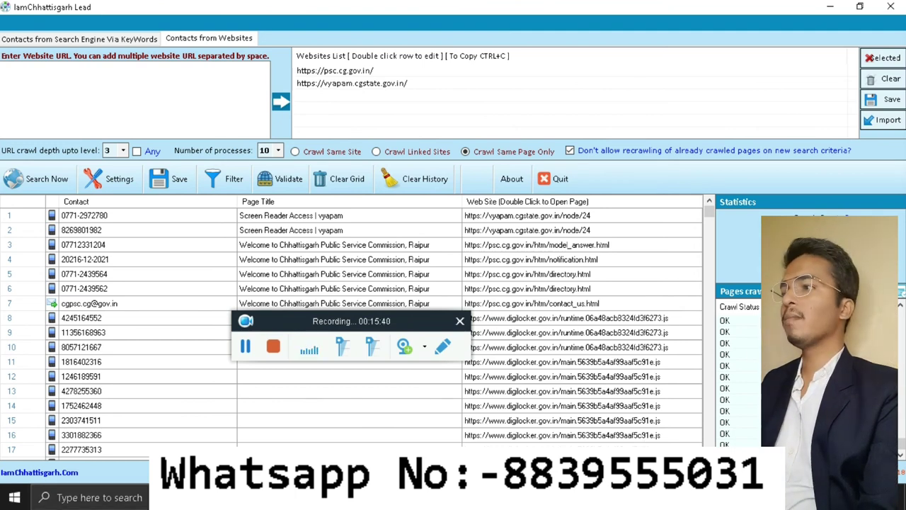
Switch back to the Notepad note and add 2000 below 1499, separated by a blank line.
key("alt+Tab")
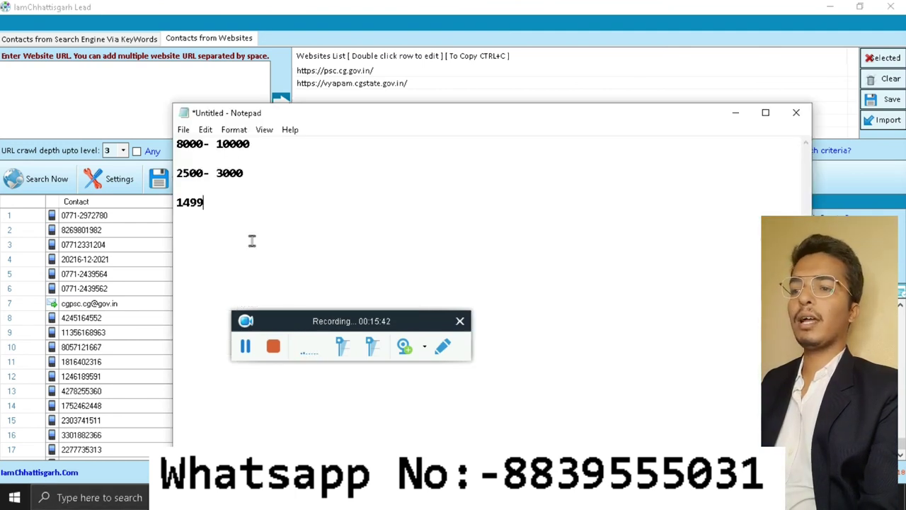
key("Return")
key("Return")
type("200")
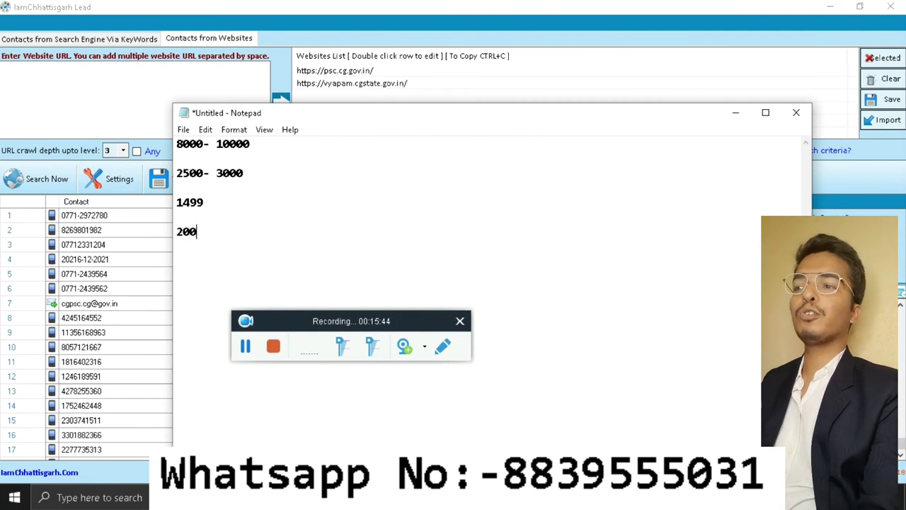
type("0")
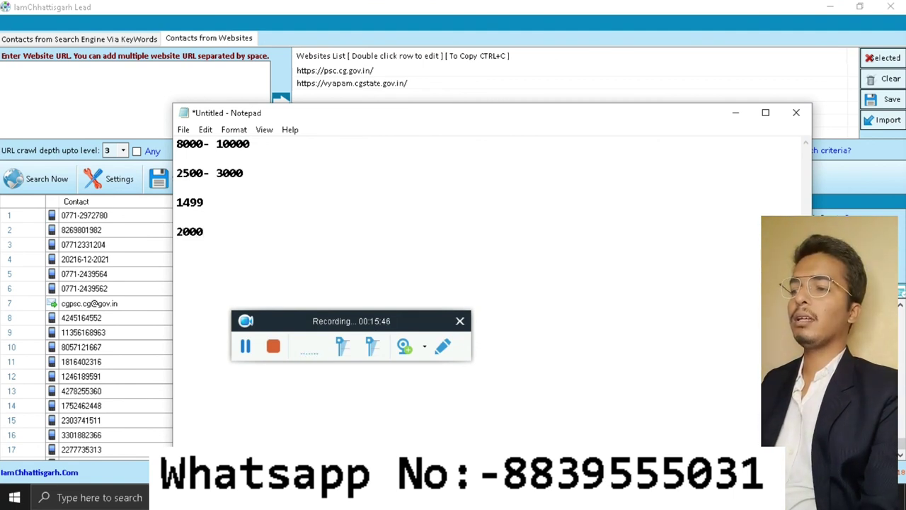
Highlight the 1499 and 2000 entries in the note in turn, and clear the selection.
left_click(214, 191)
left_click(212, 210)
left_click(210, 203)
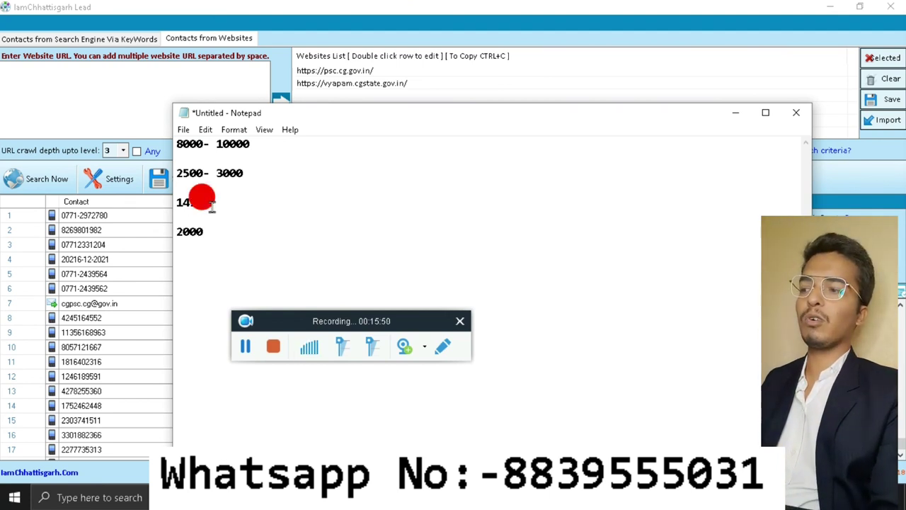
left_click_drag(210, 203, 168, 205)
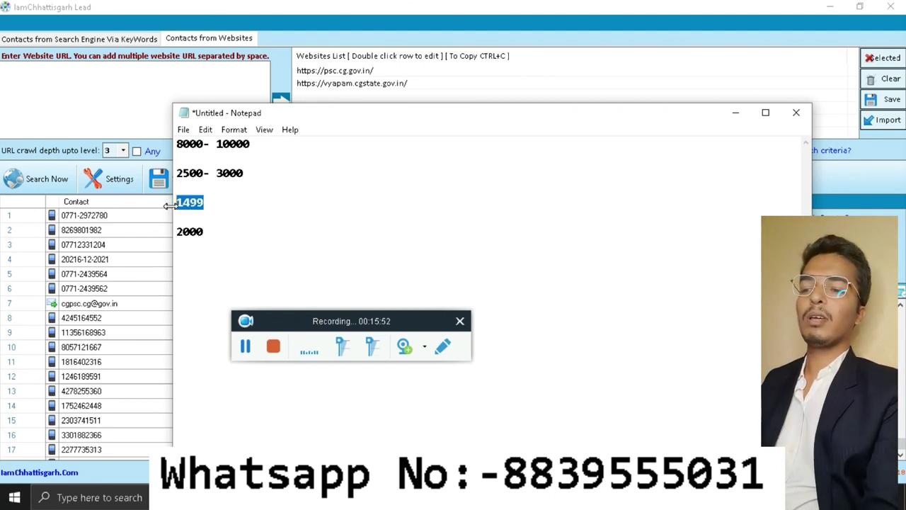
left_click(227, 230)
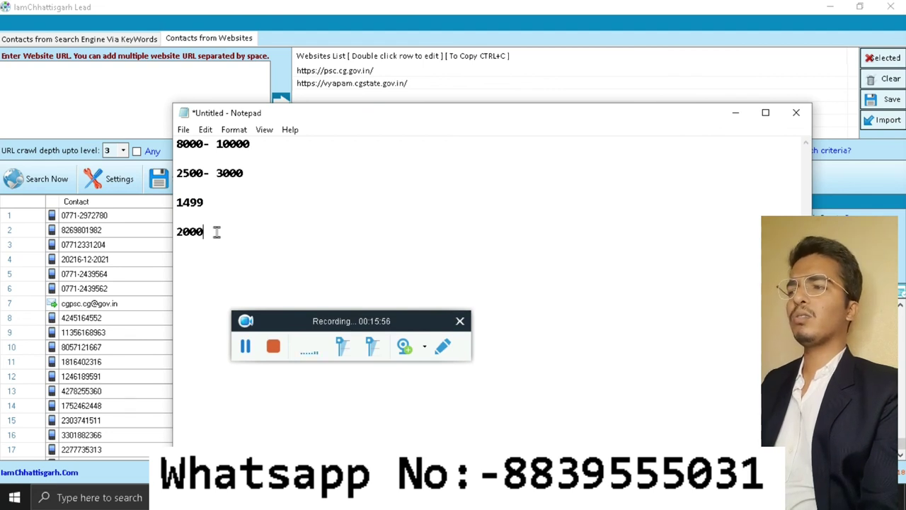
left_click(177, 233)
left_click_drag(177, 233, 215, 233)
left_click(213, 232)
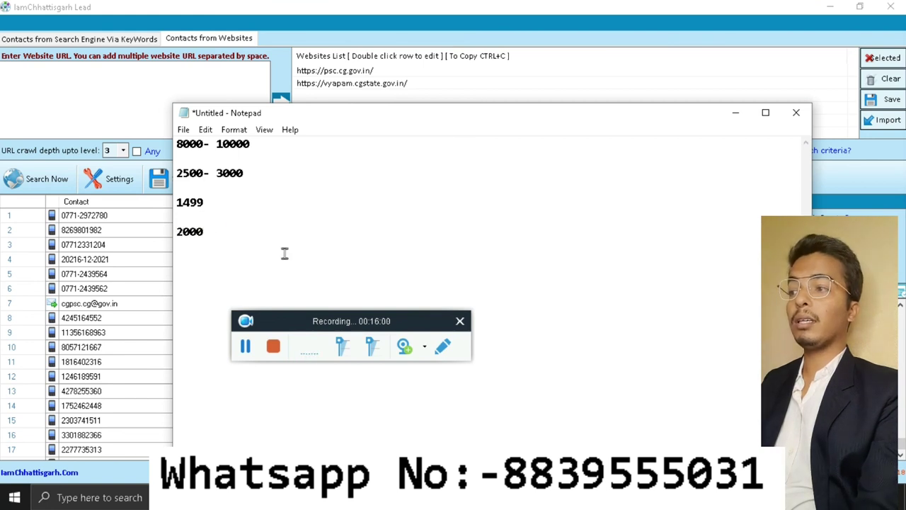